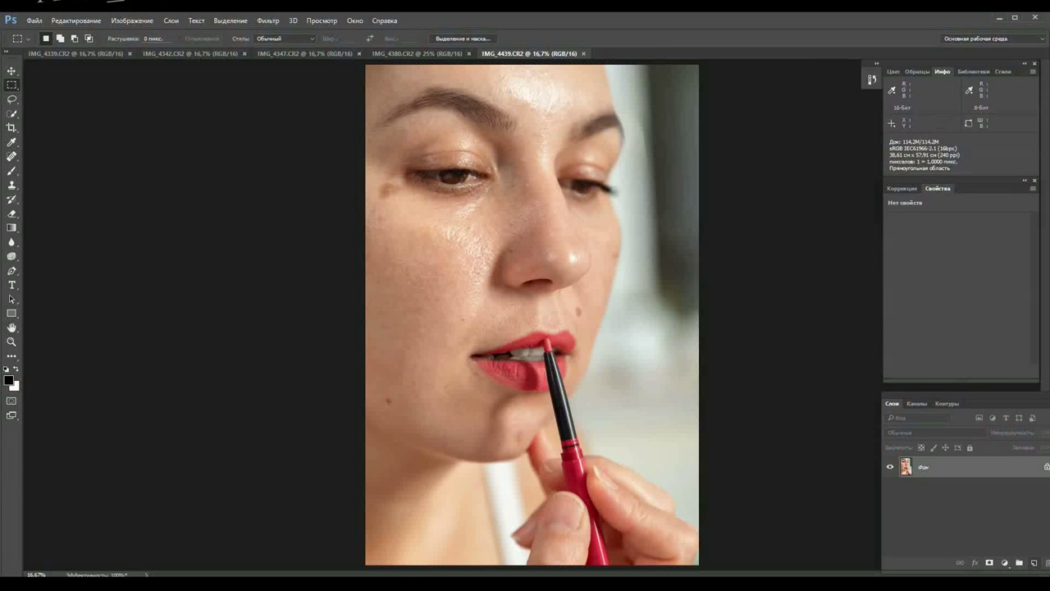
- Add a new empty layer and ready the Spot Healing Brush with a larger brush size
key(ctrl+shift+n)
key(j)
scroll(533, 345, up, 3)
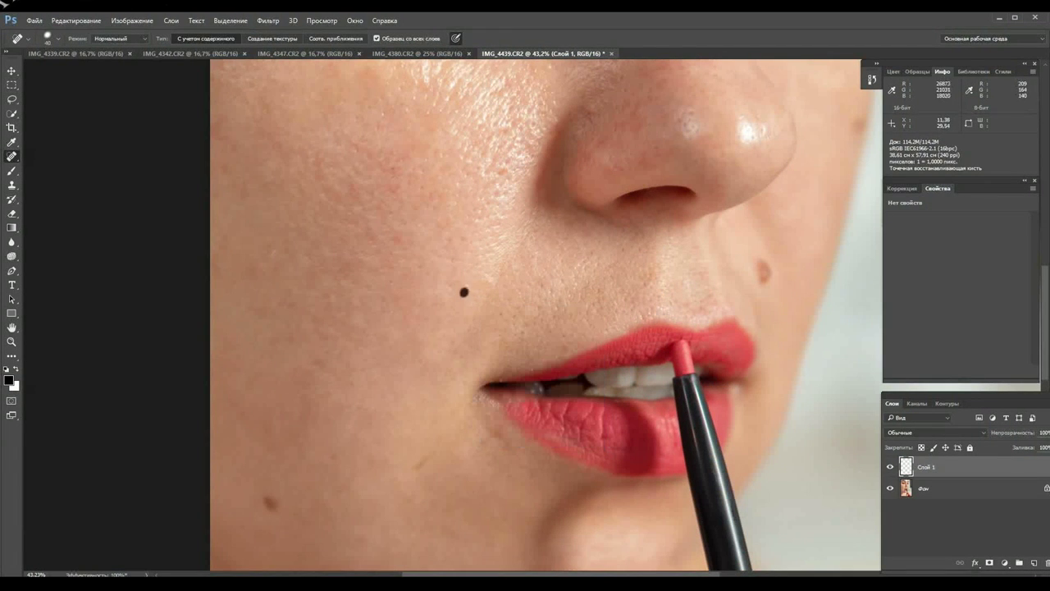
scroll(419, 332, down, 3)
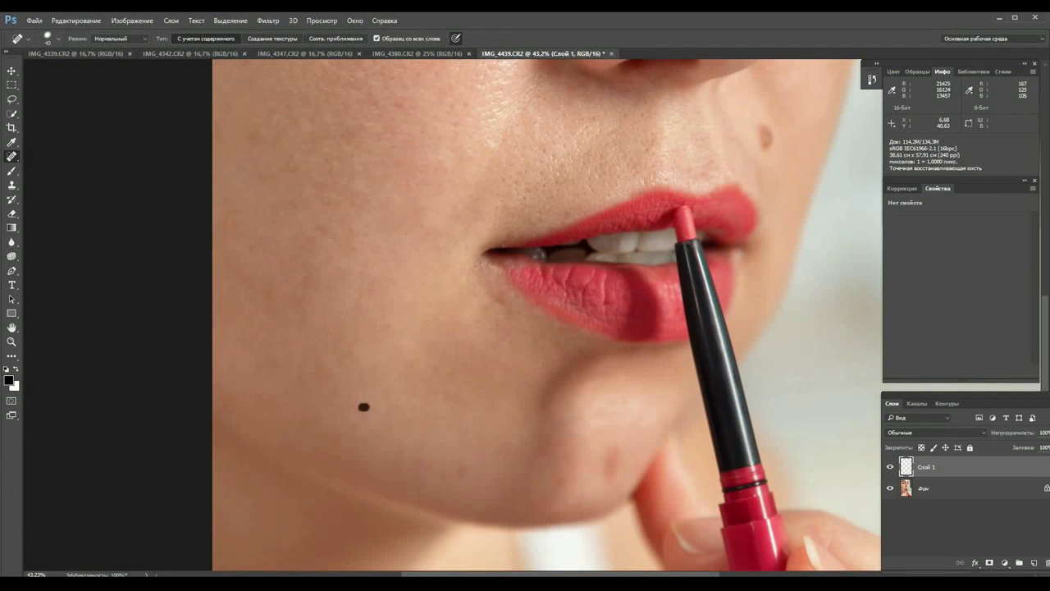
right_click(475, 434)
key(Return)
scroll(574, 411, down, 2)
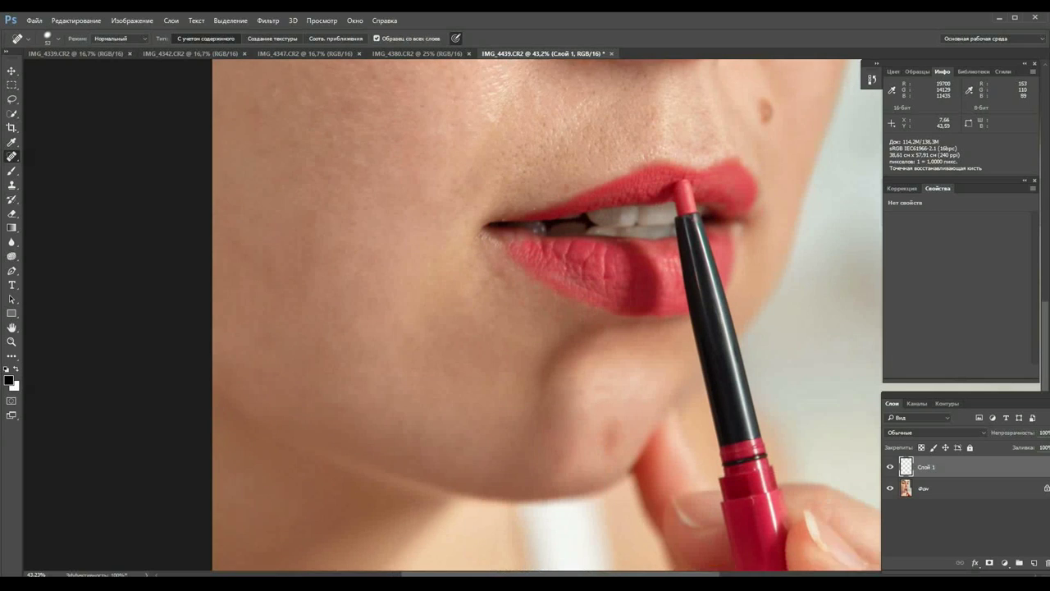
drag(607, 381, 607, 410)
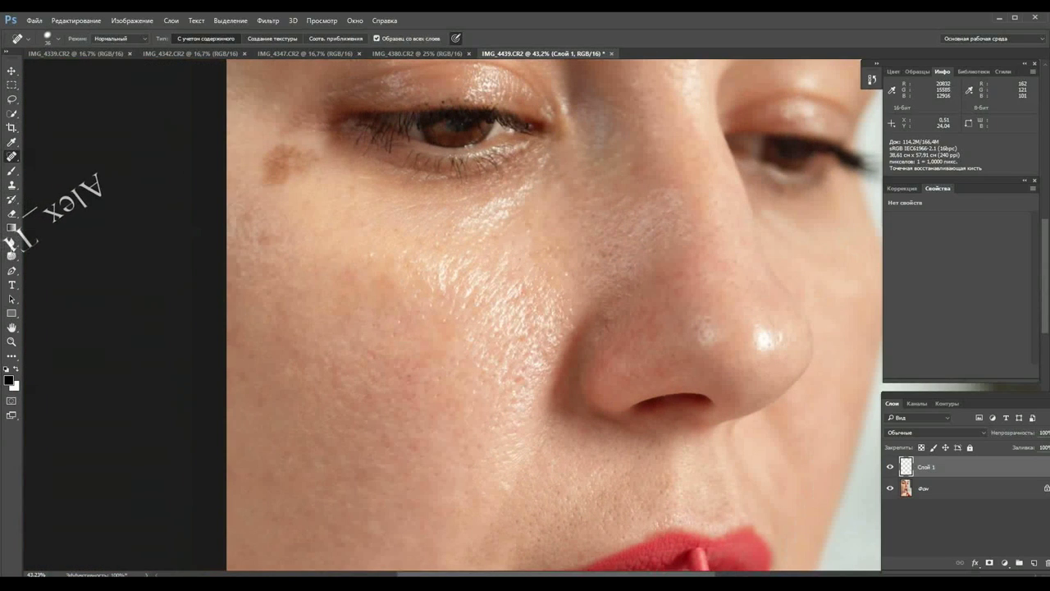
- Heal the cheek blemishes and the brown spot under the eye, finishing at a 23 px brush
click(269, 238)
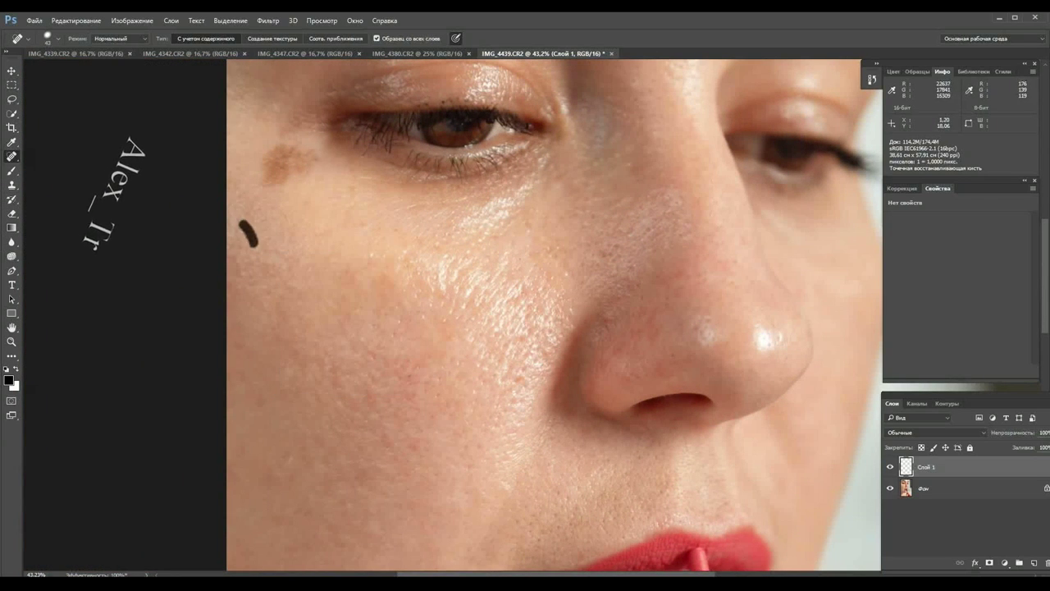
click(344, 276)
click(350, 216)
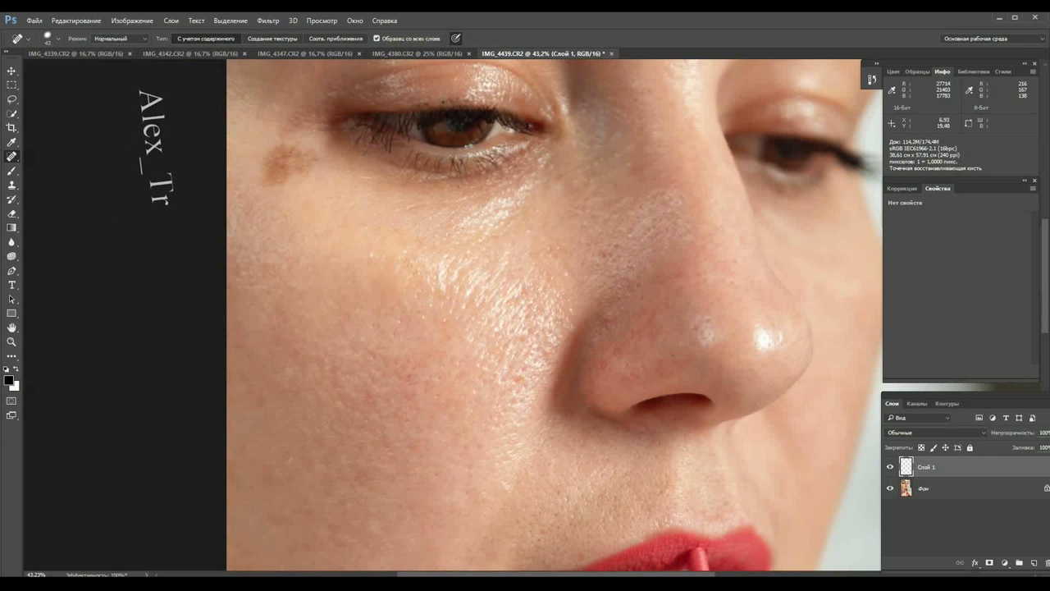
right_click(289, 197)
drag(279, 152, 271, 165)
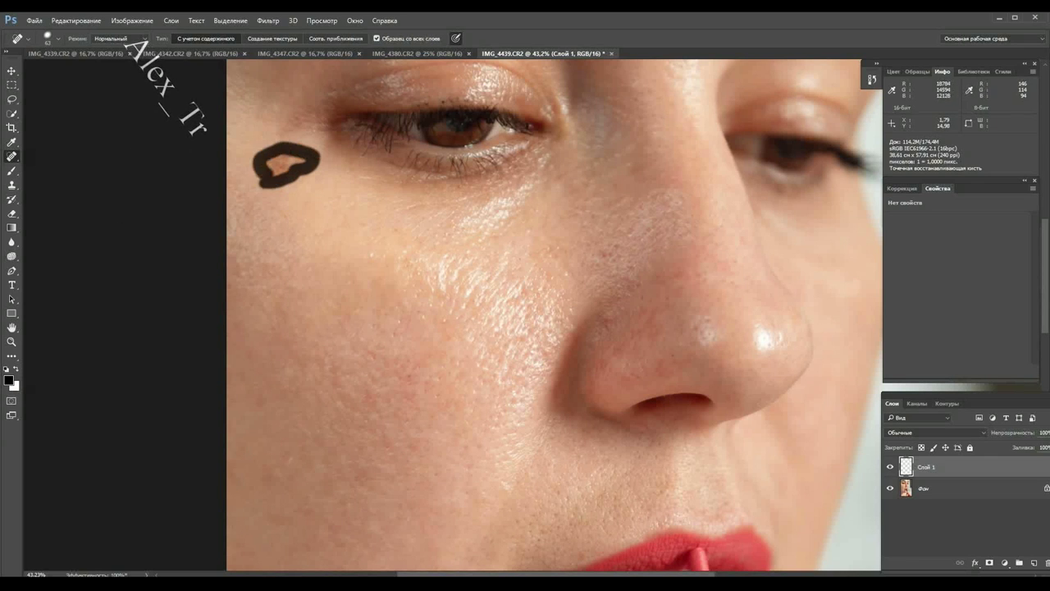
drag(325, 41, 276, 201)
right_click(276, 197)
key(Return)
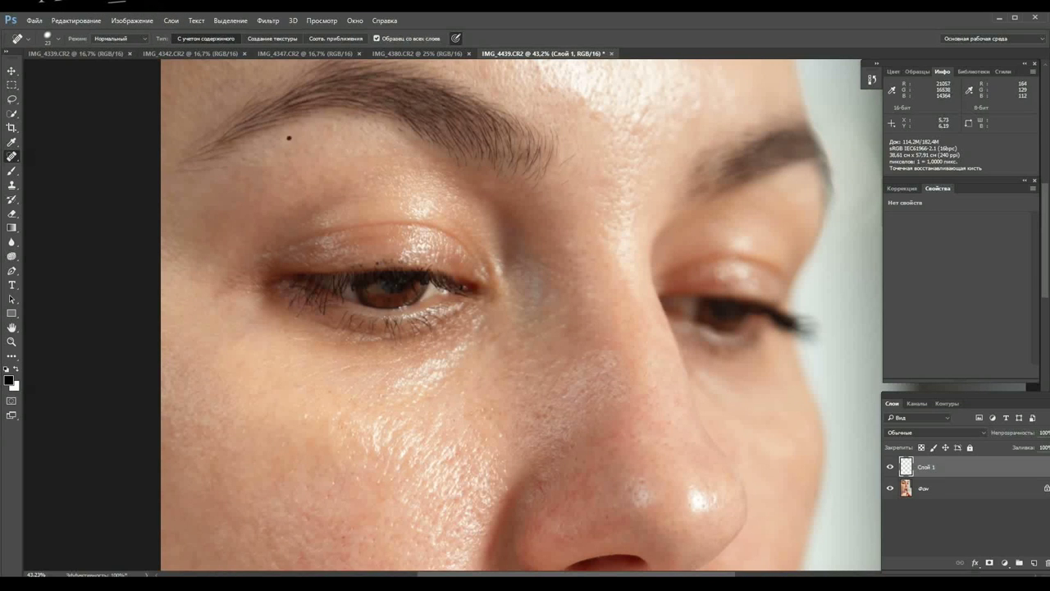
- Zoom out and fit the whole portrait on screen with Ctrl+0
scroll(308, 522, down, 2)
scroll(308, 522, down, 2)
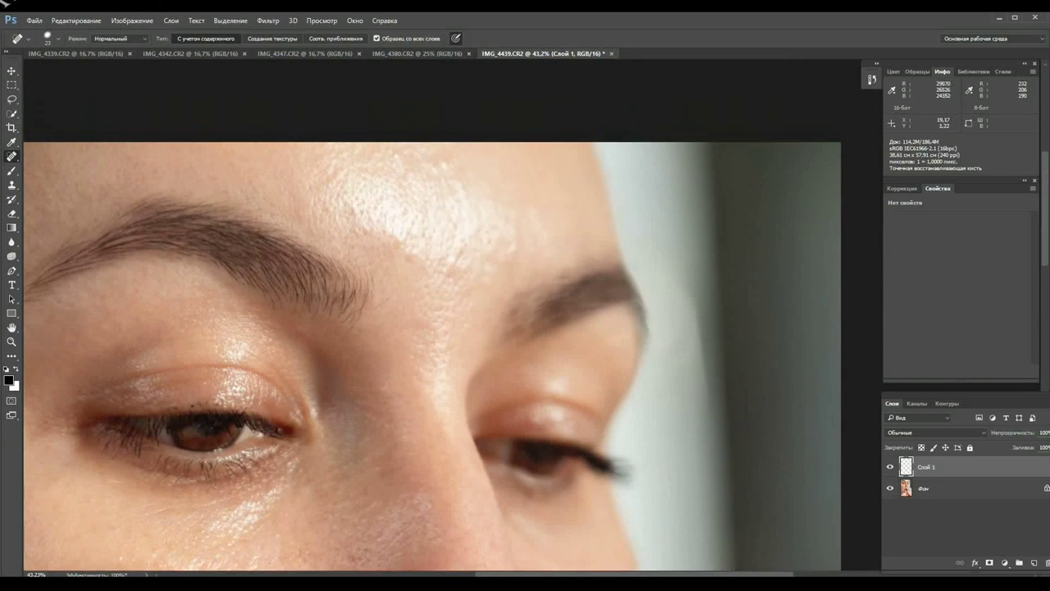
scroll(308, 522, down, 2)
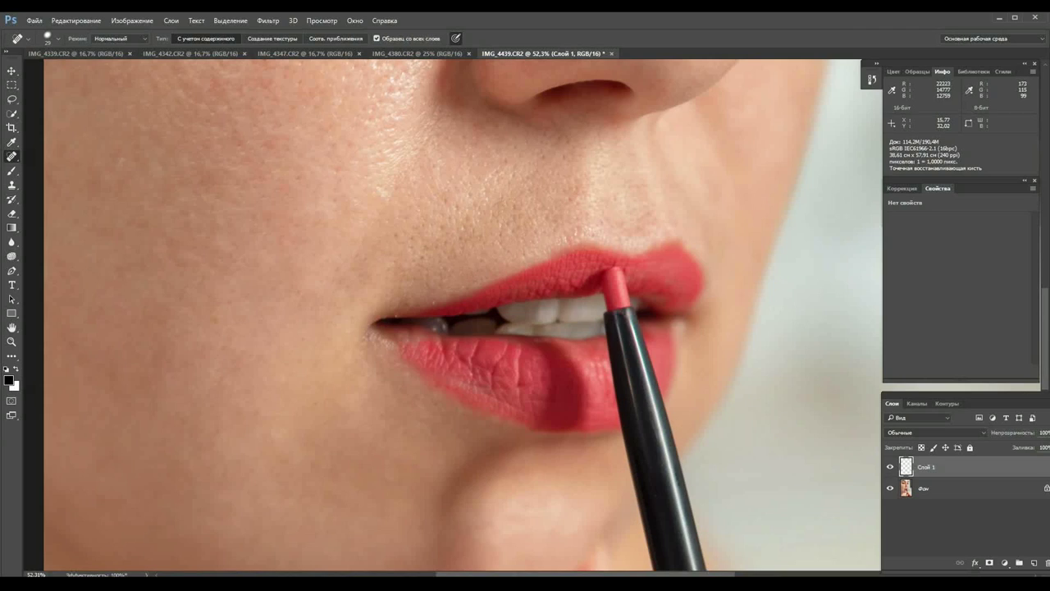
key(ctrl+0)
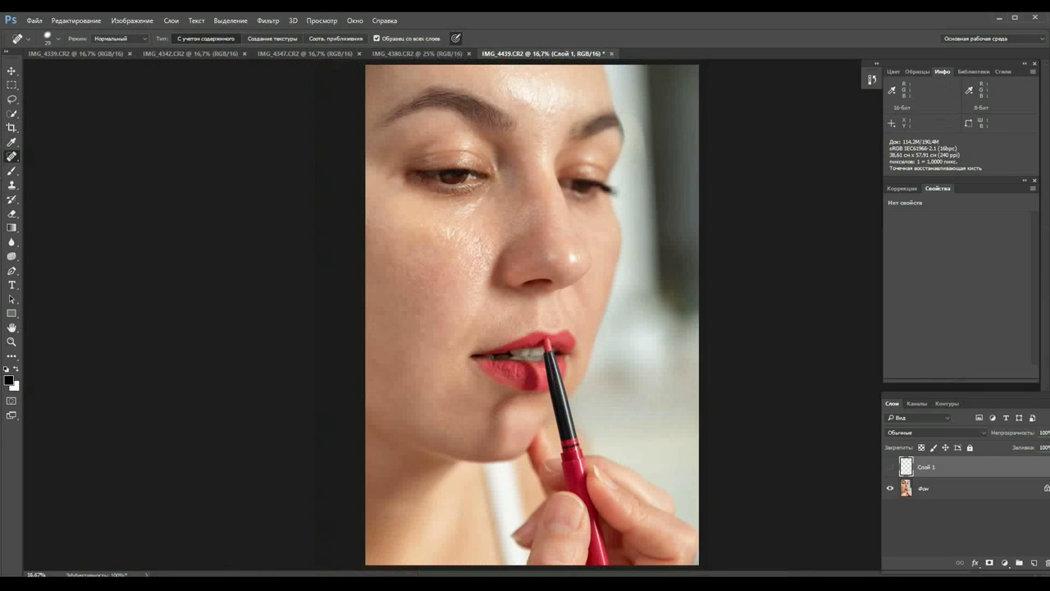
- Add a monochrome Channel Mixer adjustment layer and make Слой 1 the active layer
click(1004, 562)
click(943, 497)
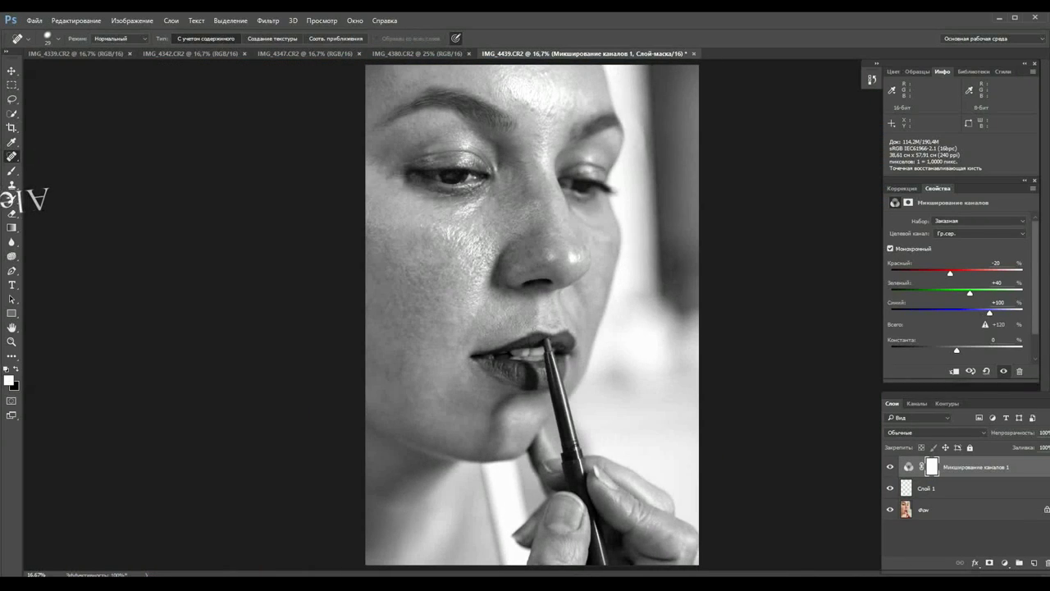
key(Return)
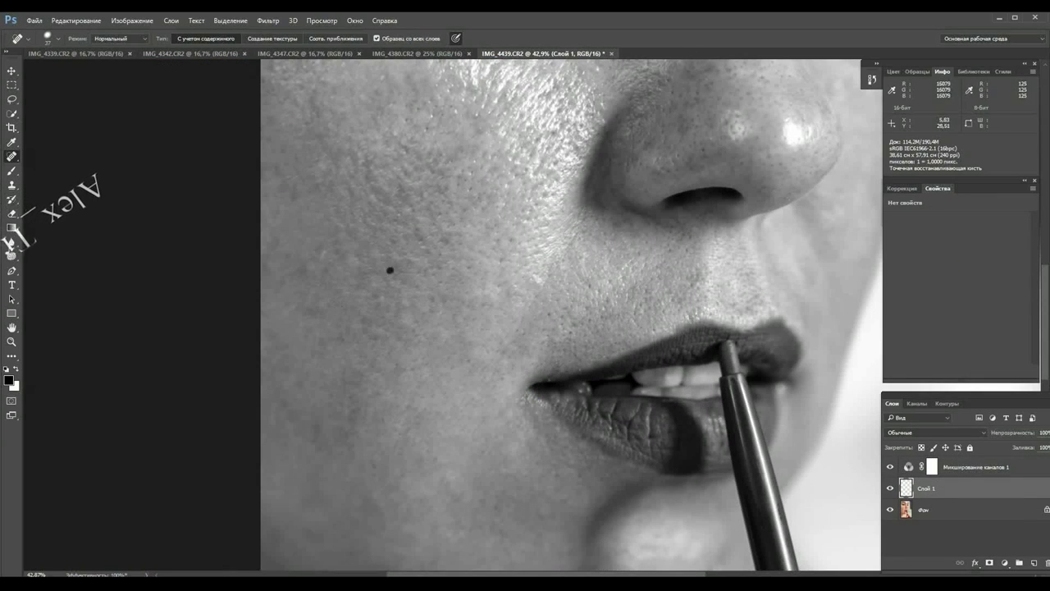
drag(347, 417, 222, 579)
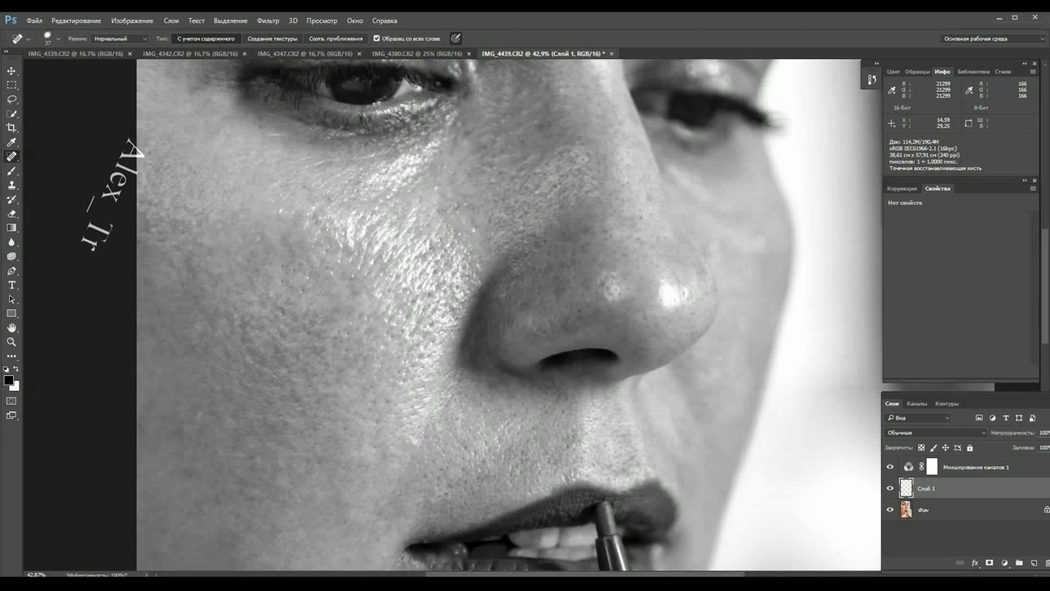
drag(492, 328, 566, 422)
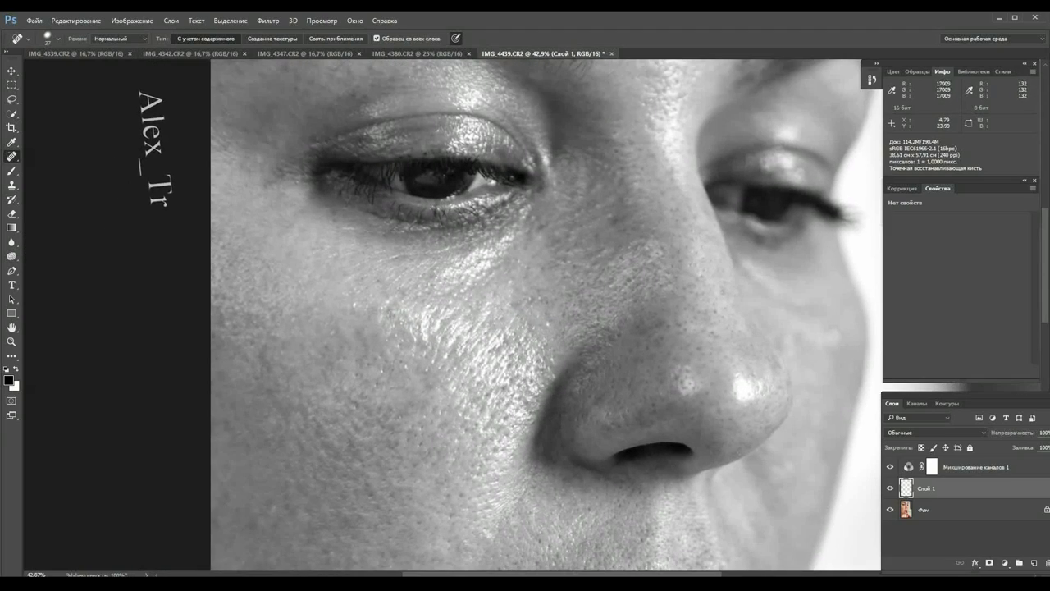
click(975, 467)
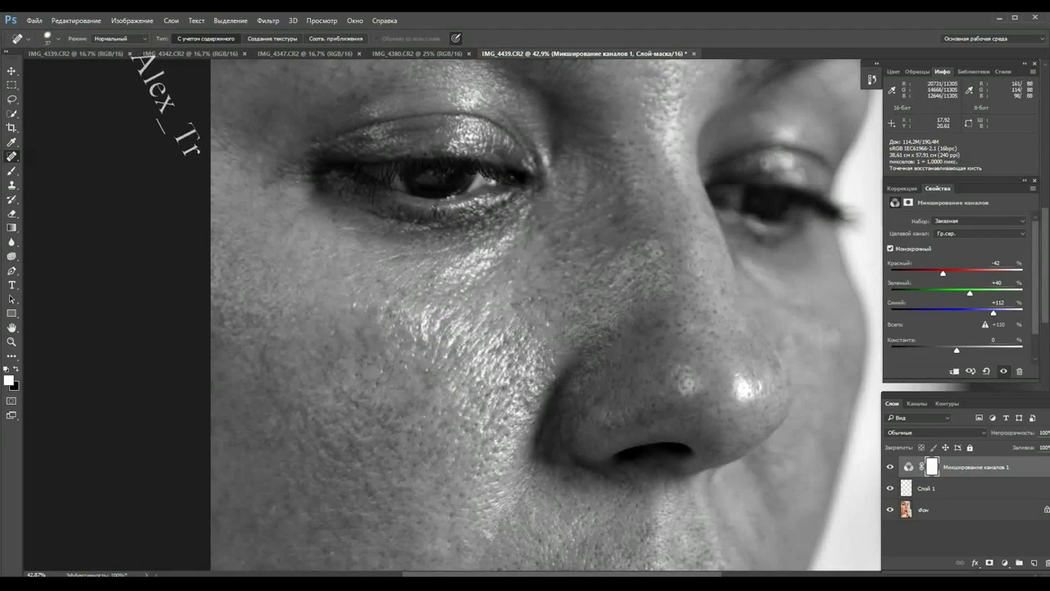
click(926, 488)
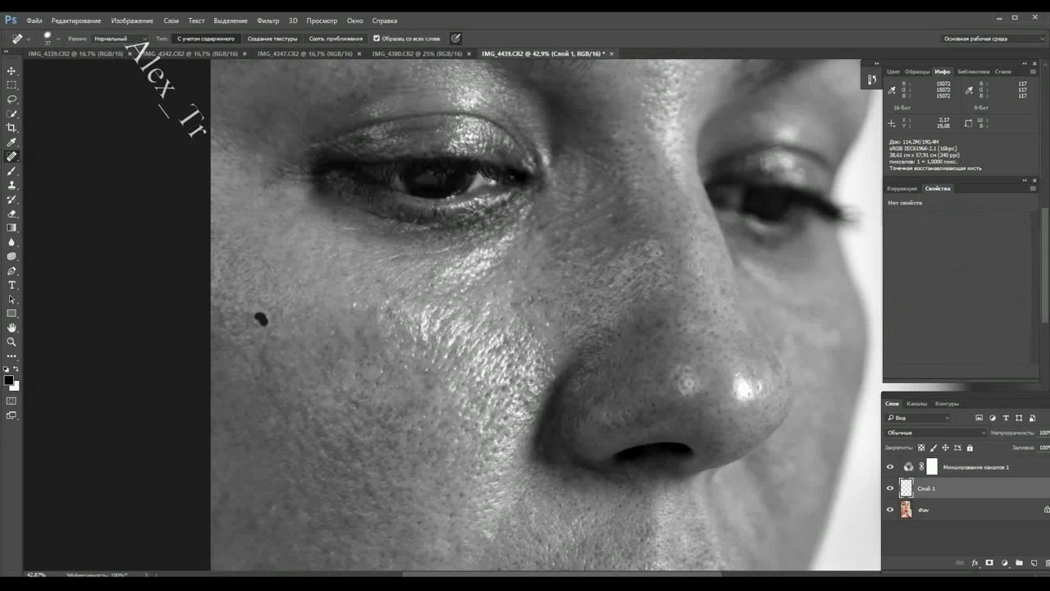
- Pan across eyebrows, eyes, nose, lips and chin to inspect the skin in monochrome
scroll(285, 231, up, 5)
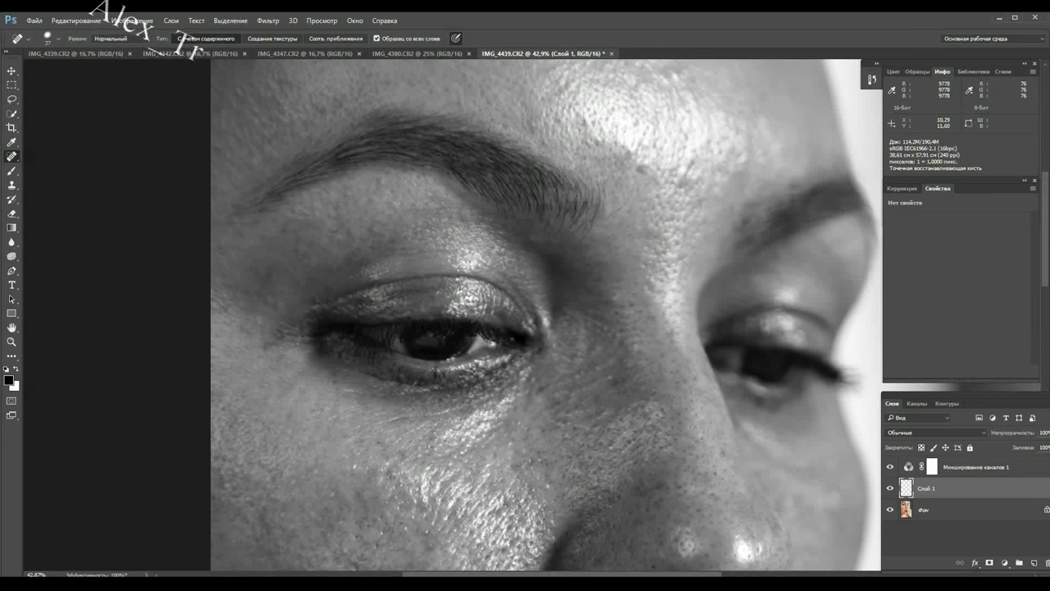
drag(316, 112, 361, 223)
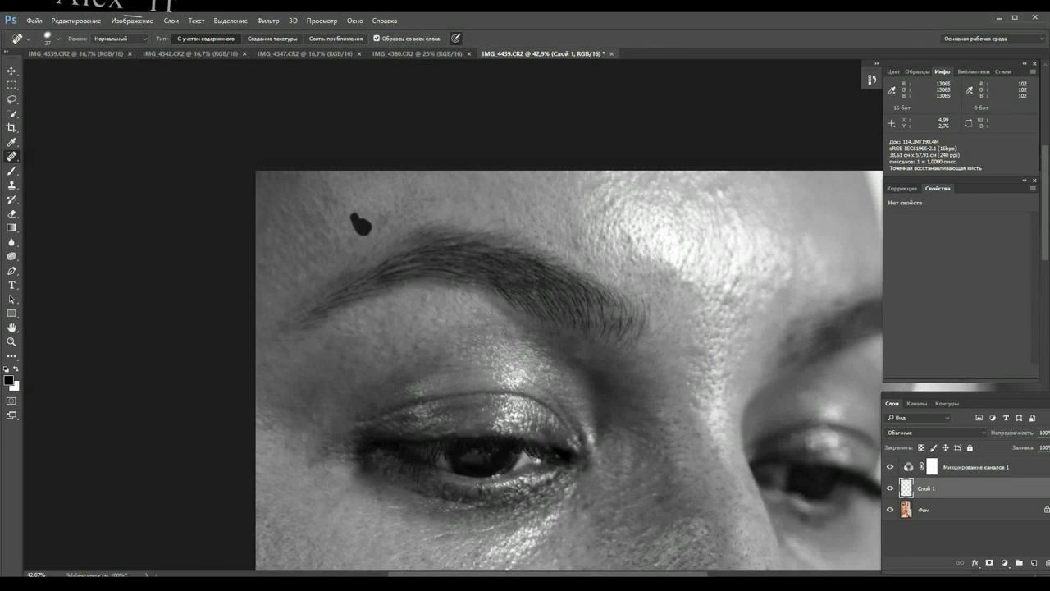
drag(339, 354, 190, 307)
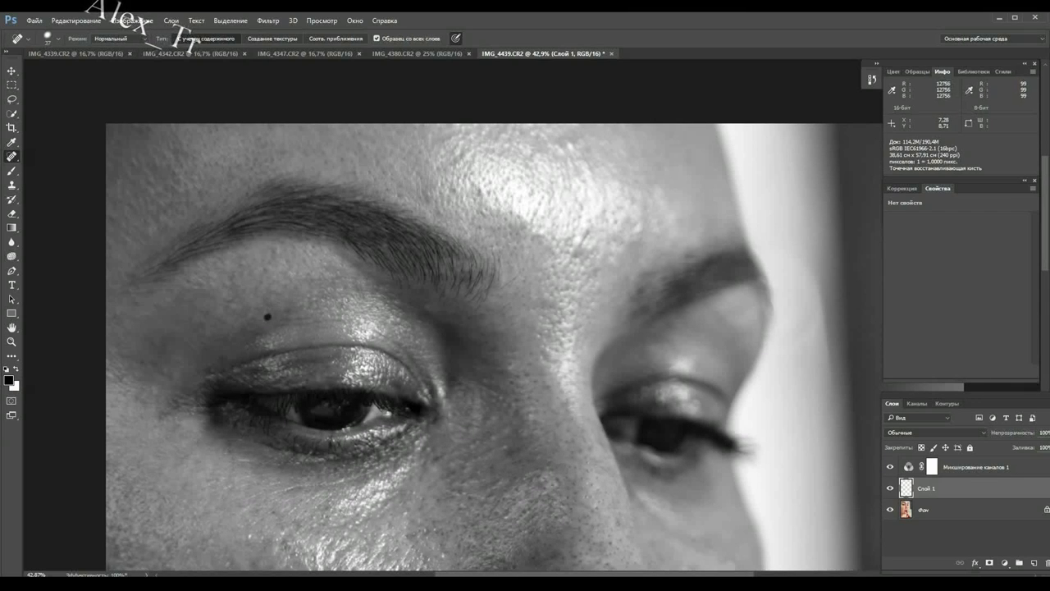
mouse_move(410, 369)
mouse_down()
mouse_move(410, 271)
mouse_move(403, 292)
mouse_up()
drag(370, 394, 423, 271)
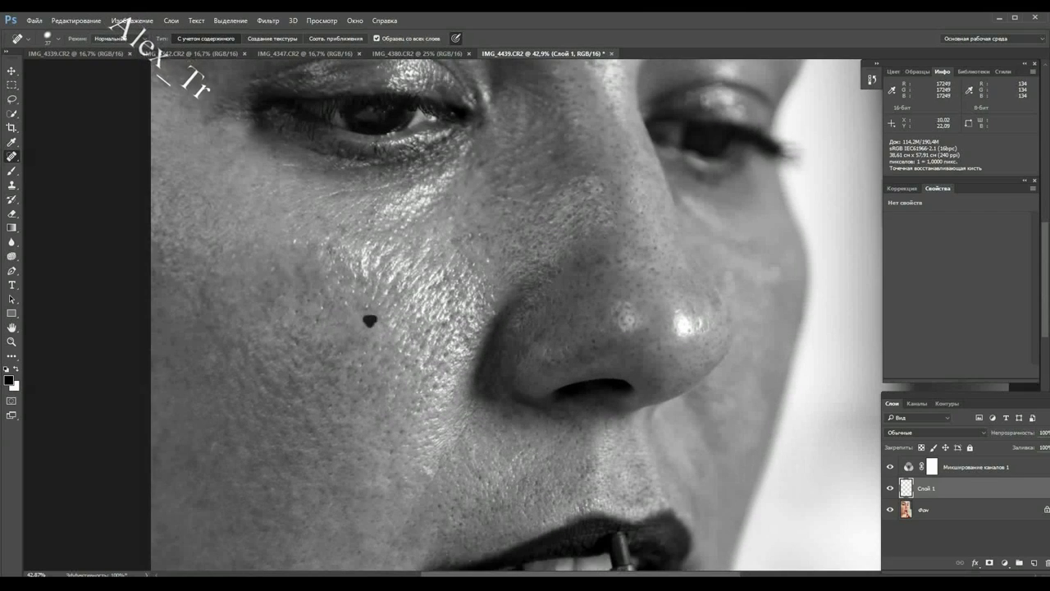
drag(410, 369, 429, 218)
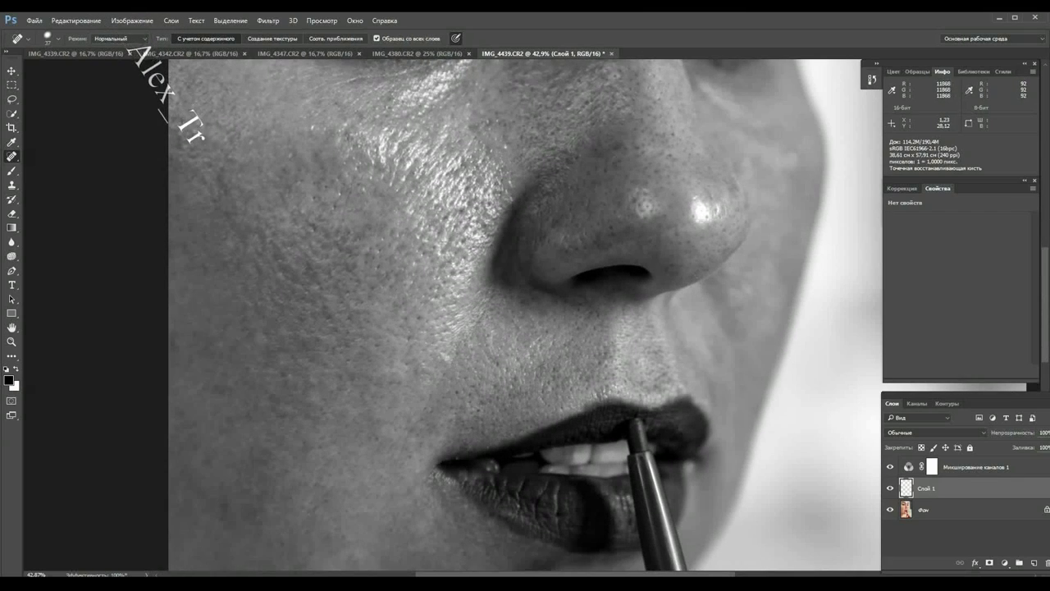
drag(410, 369, 410, 307)
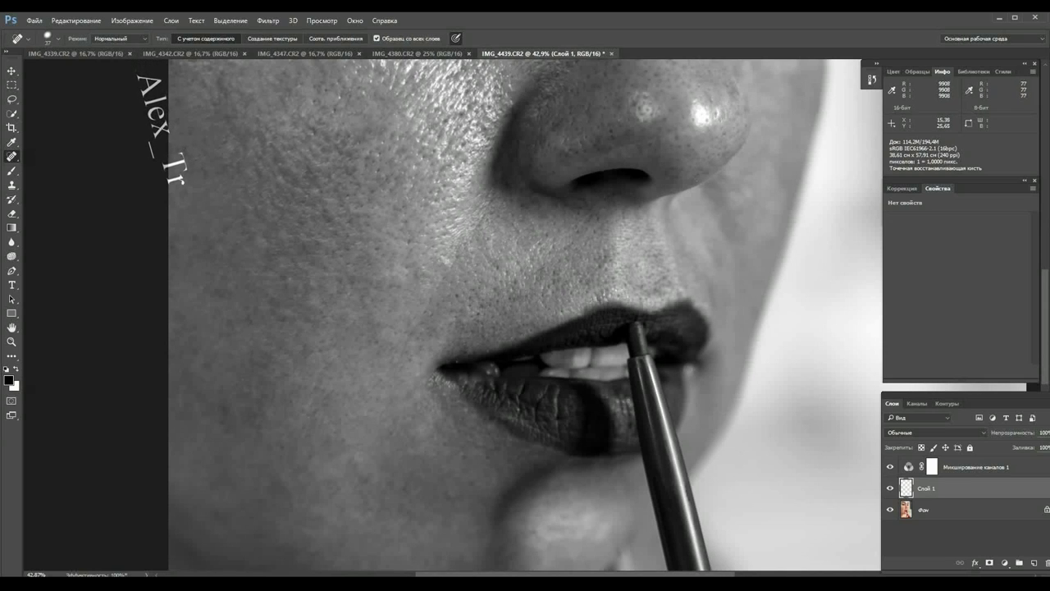
drag(227, 407, 227, 328)
drag(227, 369, 227, 247)
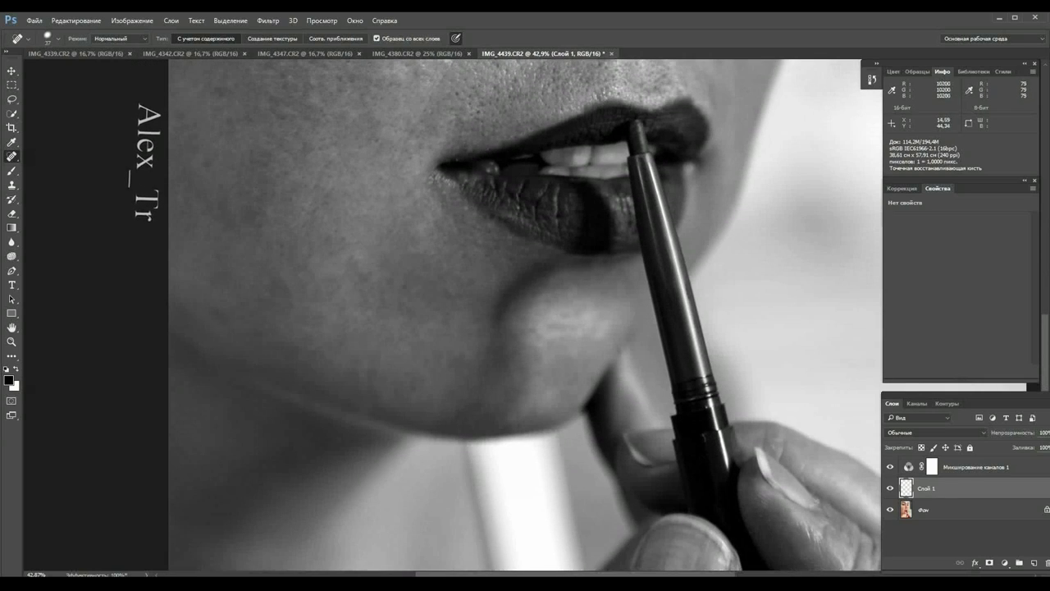
- Zoom in and out, then hide the Channel Mixer layer to restore colour
scroll(525, 312, down, 5)
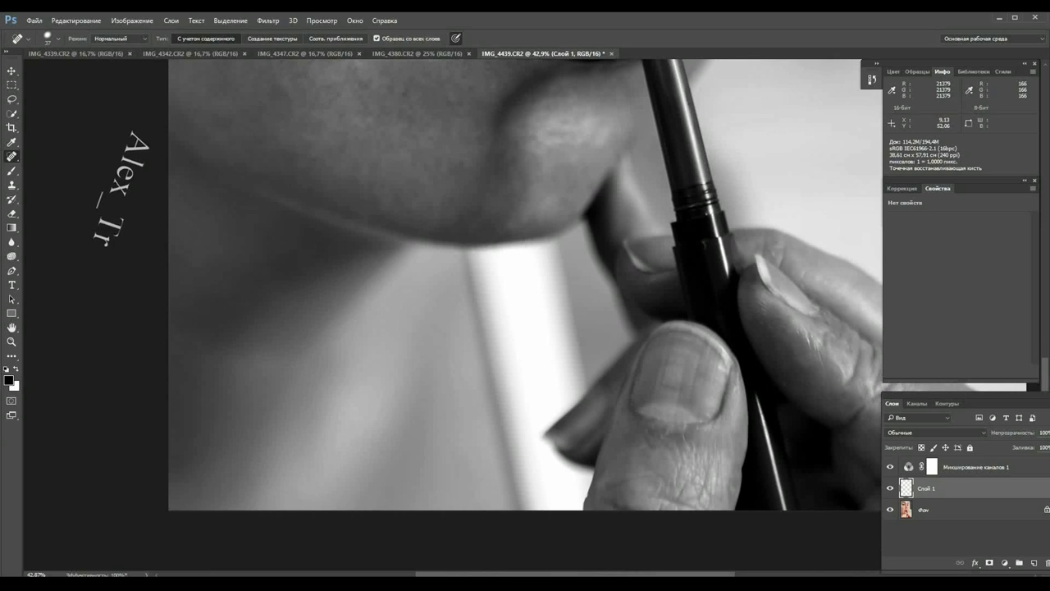
scroll(525, 312, up, 5)
scroll(525, 312, up, 5)
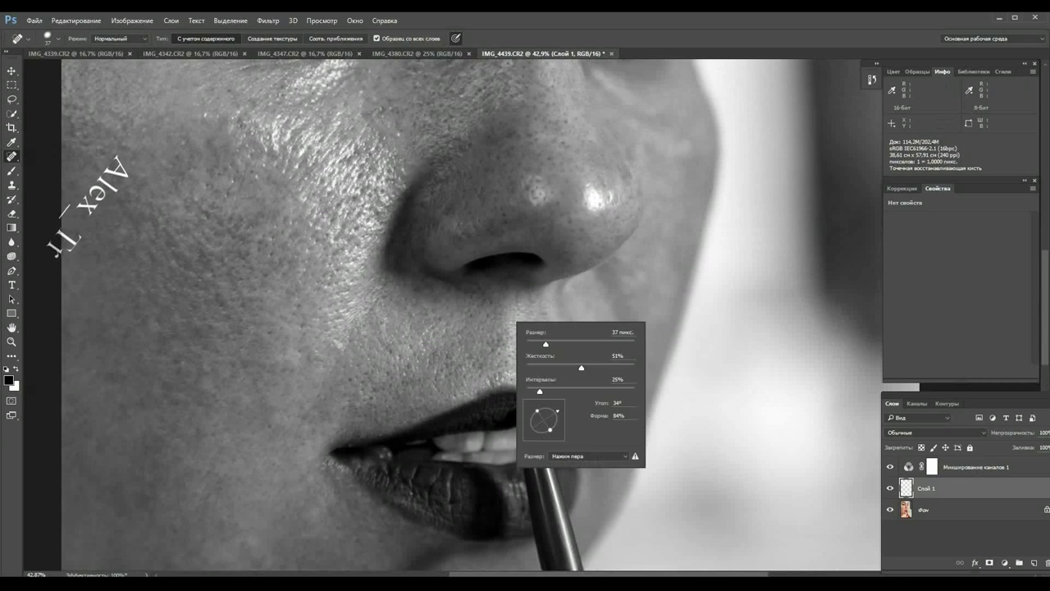
scroll(443, 312, up, 3)
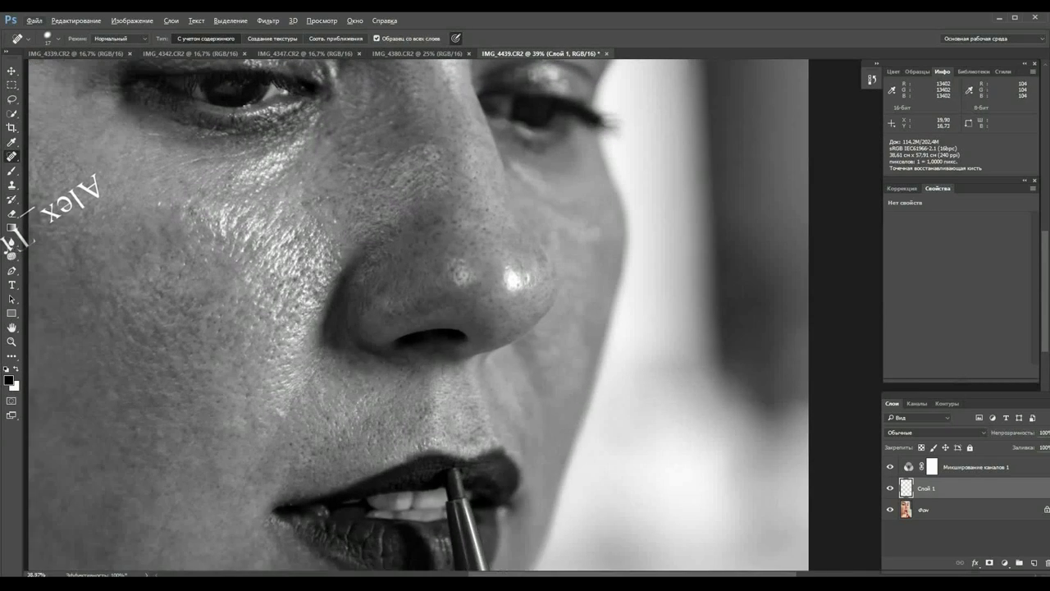
scroll(443, 311, up, 3)
scroll(443, 312, down, 3)
click(891, 466)
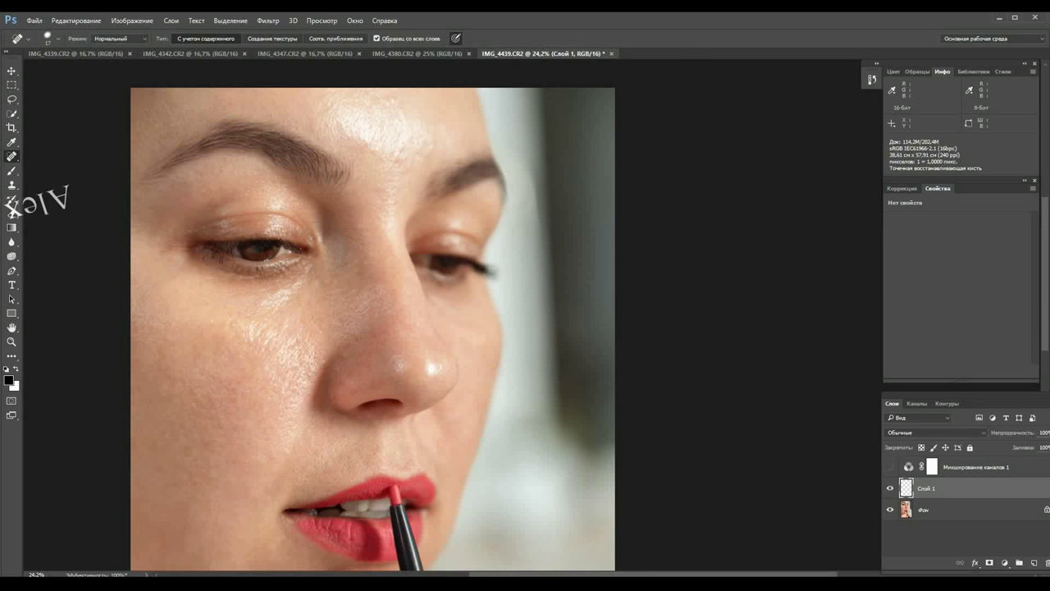
- Delete the Channel Mixer layer, duplicate Фон, heal a spot below the eye, and select Слой 1
click(968, 467)
key(Delete)
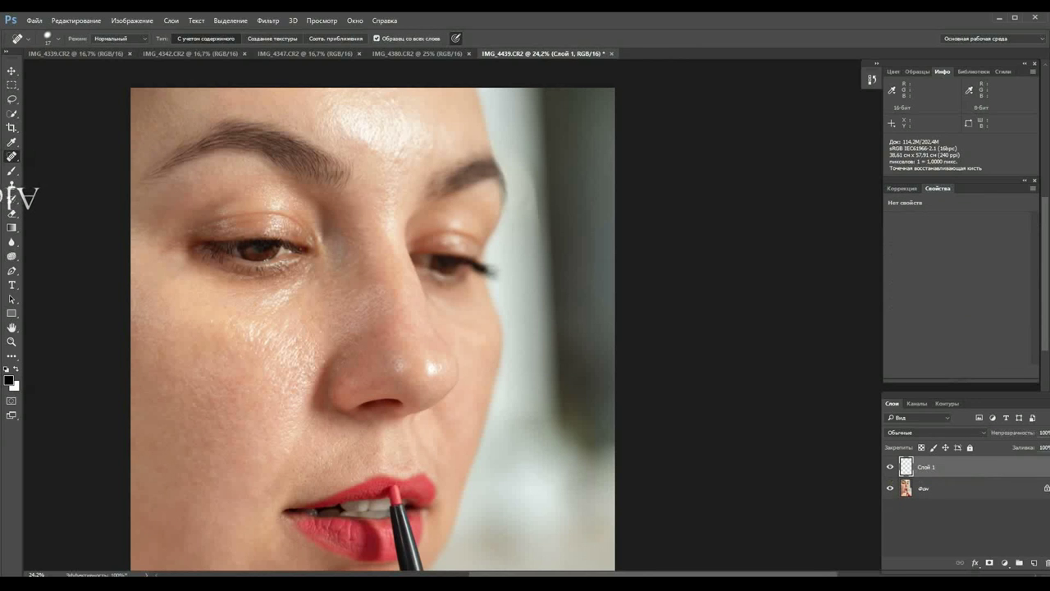
key(ctrl+j)
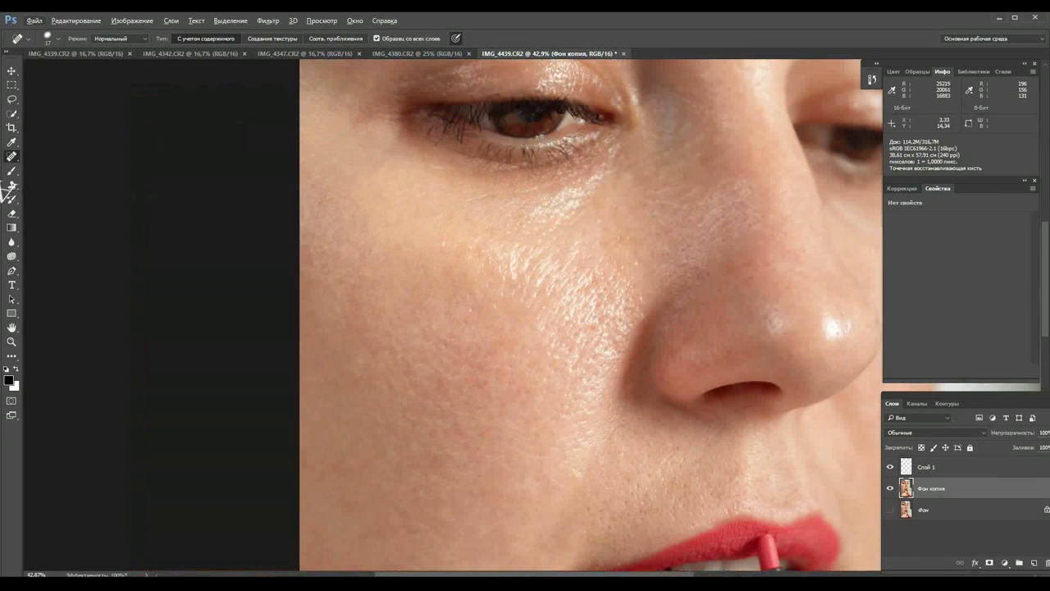
right_click(392, 144)
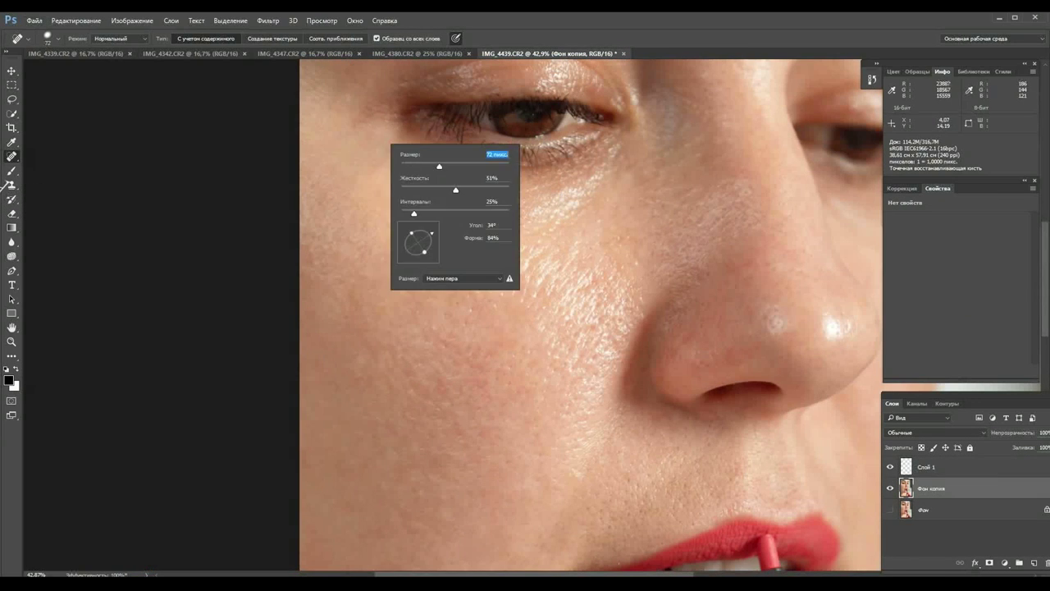
key(Return)
mouse_move(377, 133)
mouse_down()
mouse_move(392, 130)
mouse_move(392, 141)
mouse_up()
key(alt+bracketright)
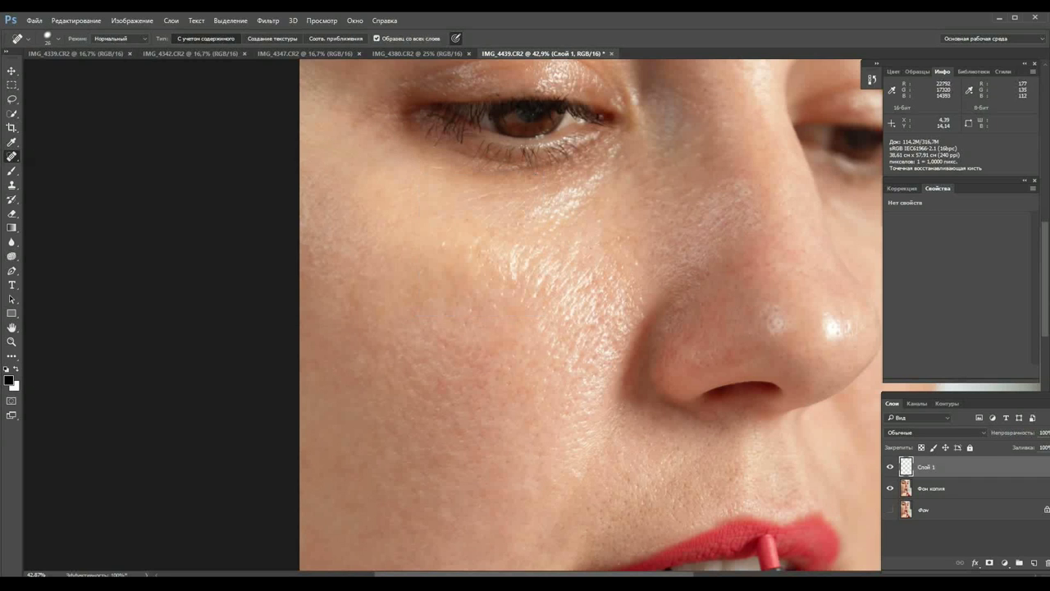
- Fit the photo, merge Фон копия down into Слой 1, and choose the Photography workspace
key(ctrl+0)
click(171, 20)
key(ctrl+shift+e)
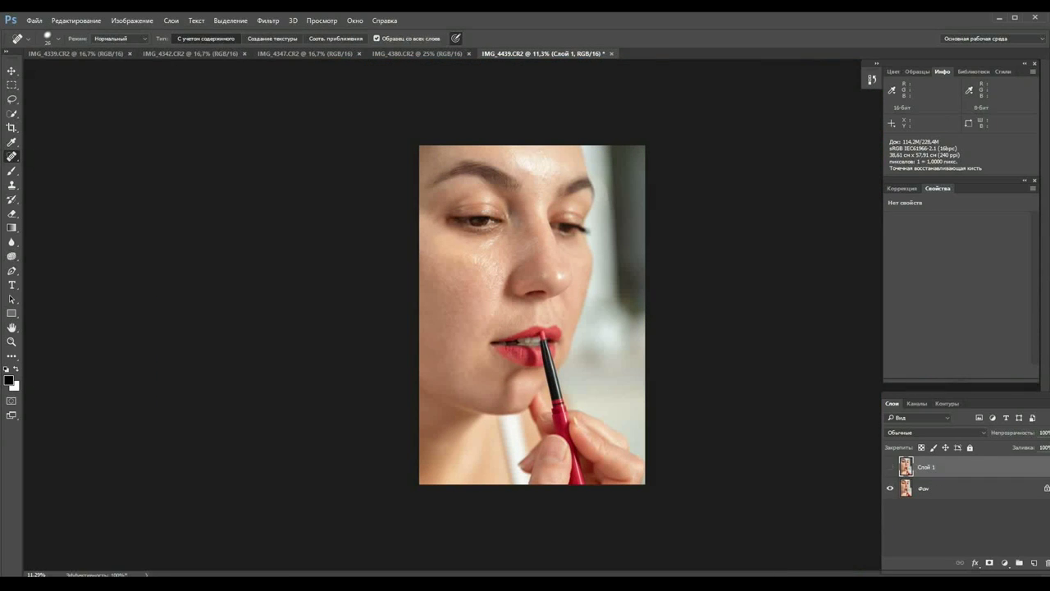
click(984, 38)
click(985, 70)
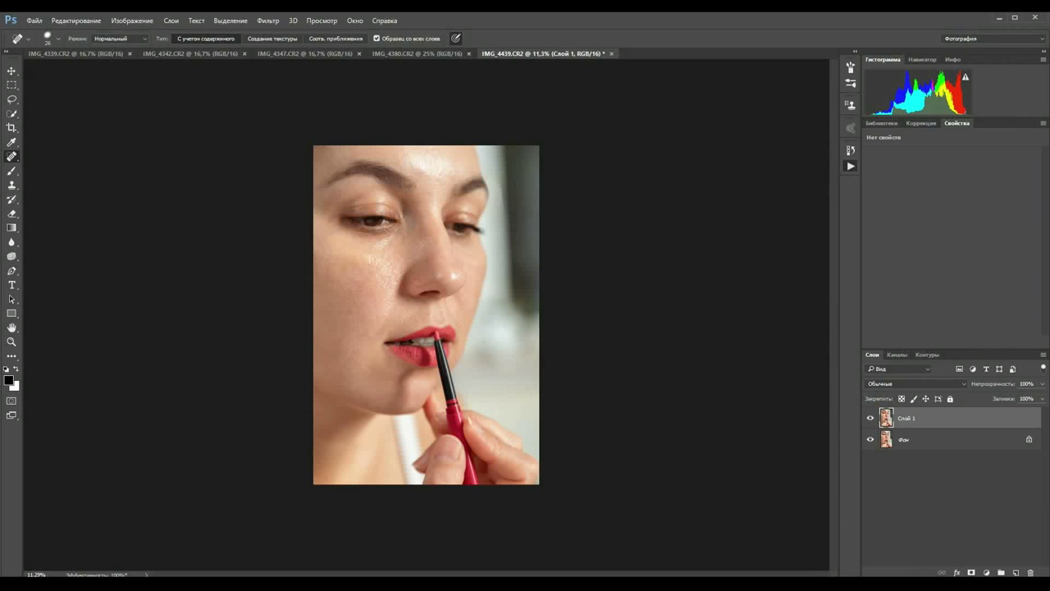
click(851, 166)
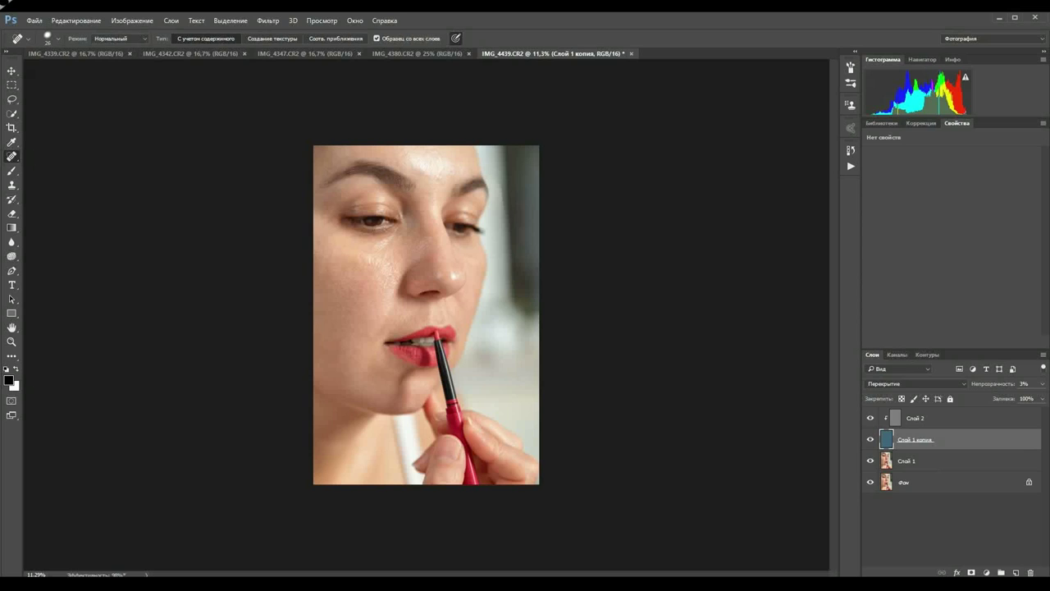
- Add a Черно-белое 1 adjustment layer in Soft Light blend mode and keep it visible
click(986, 573)
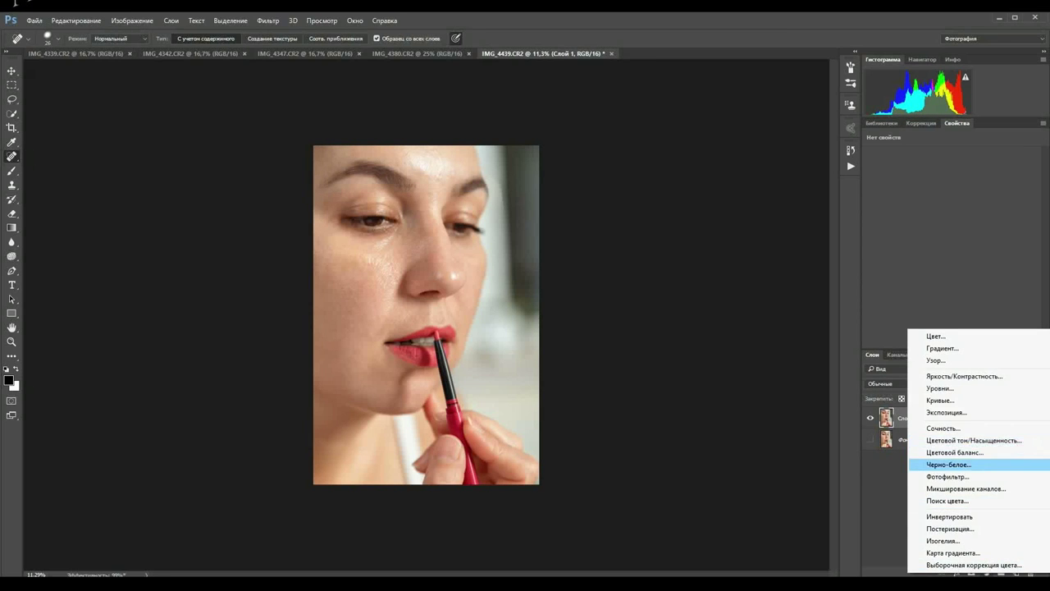
click(949, 464)
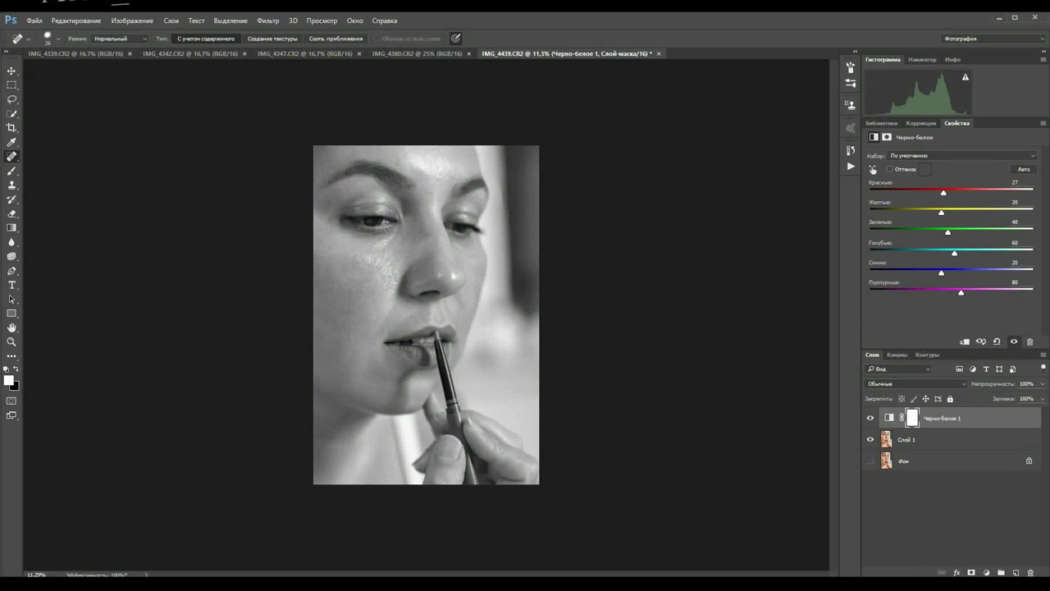
click(916, 383)
click(902, 525)
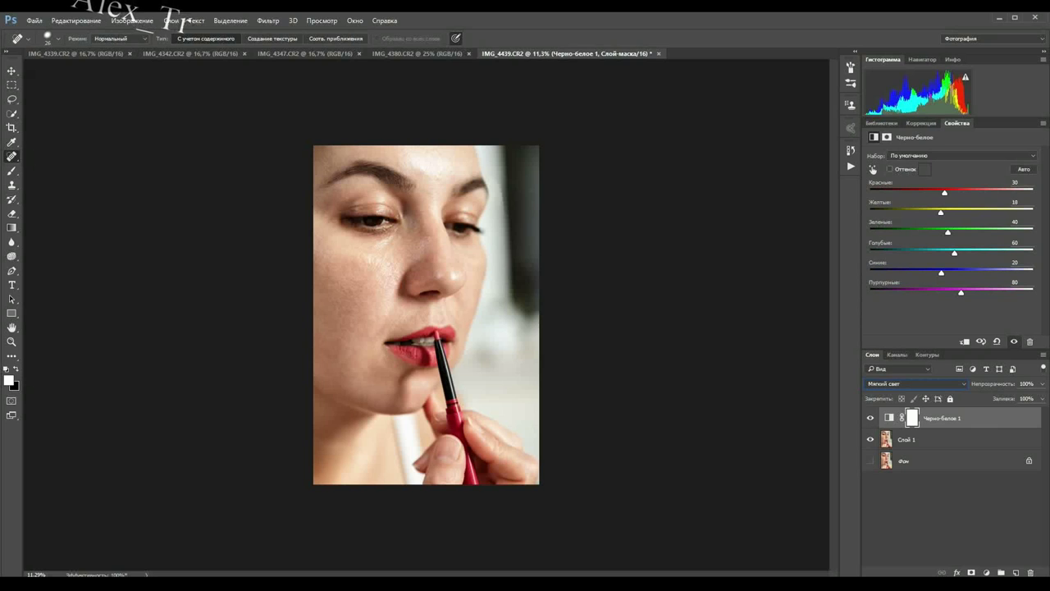
click(871, 418)
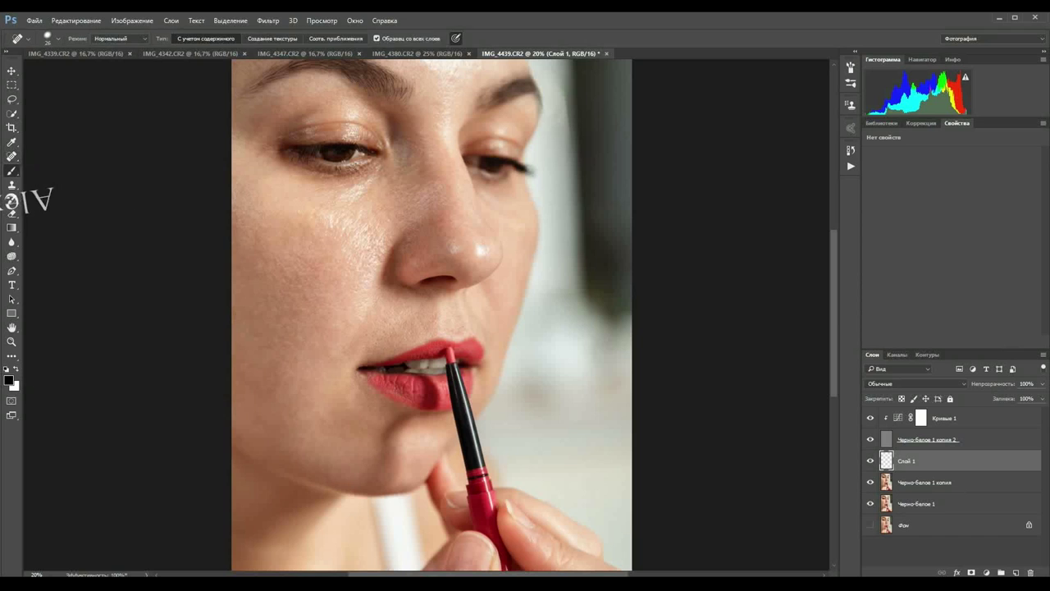
- Smooth the upper face with the Mixer Brush, toggling Черно-белое 1 копия 2 to compare texture
key(b)
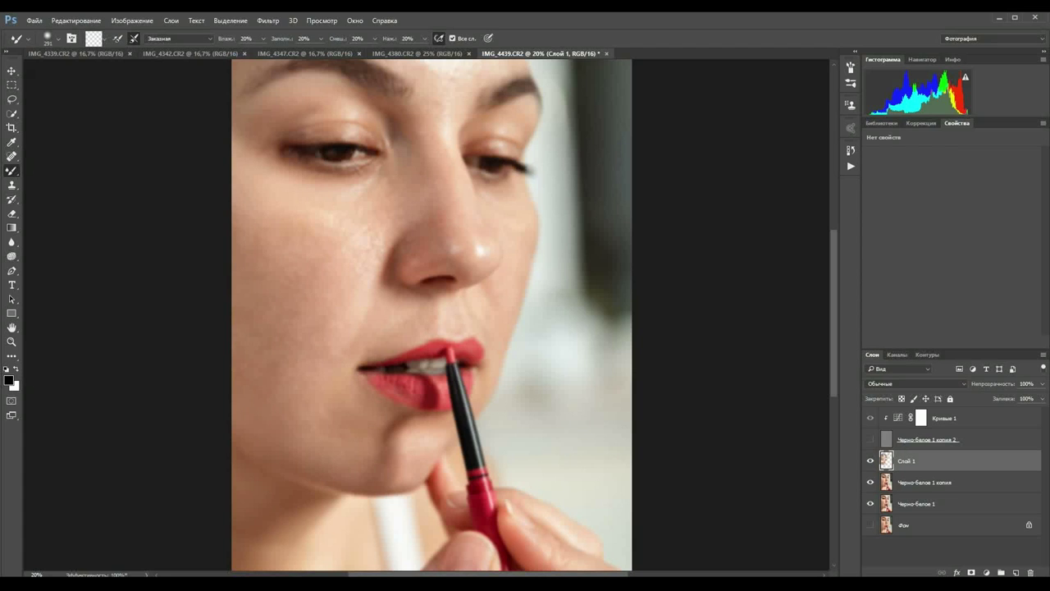
click(870, 439)
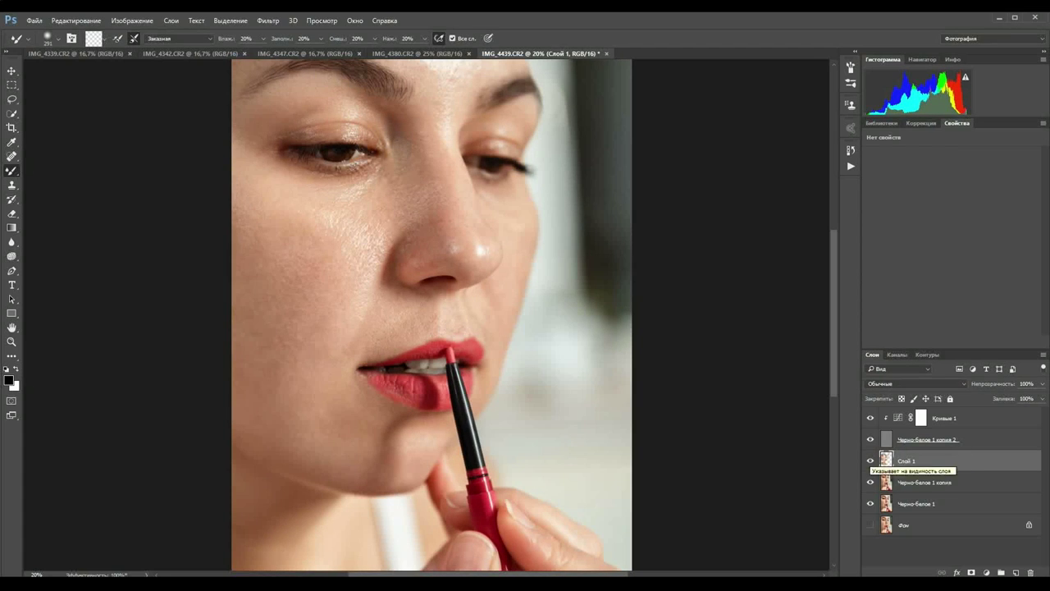
click(870, 439)
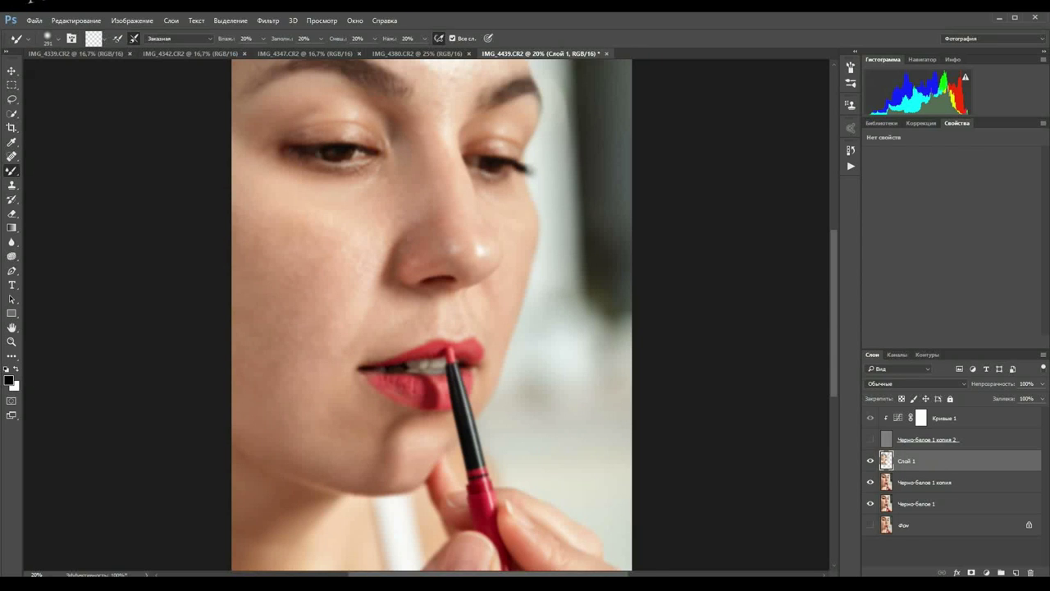
drag(426, 328, 346, 90)
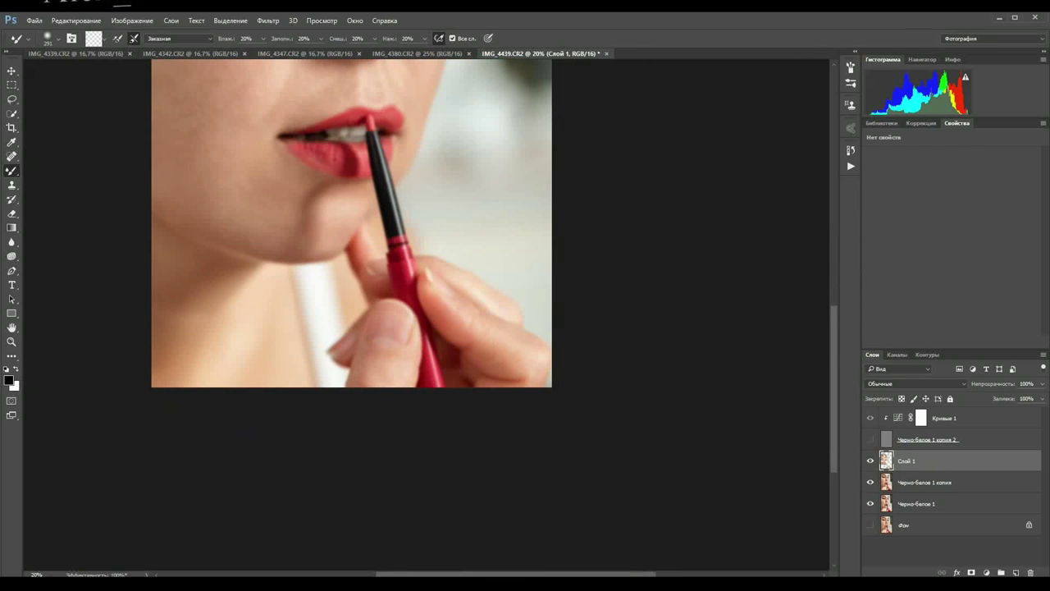
click(870, 439)
click(870, 460)
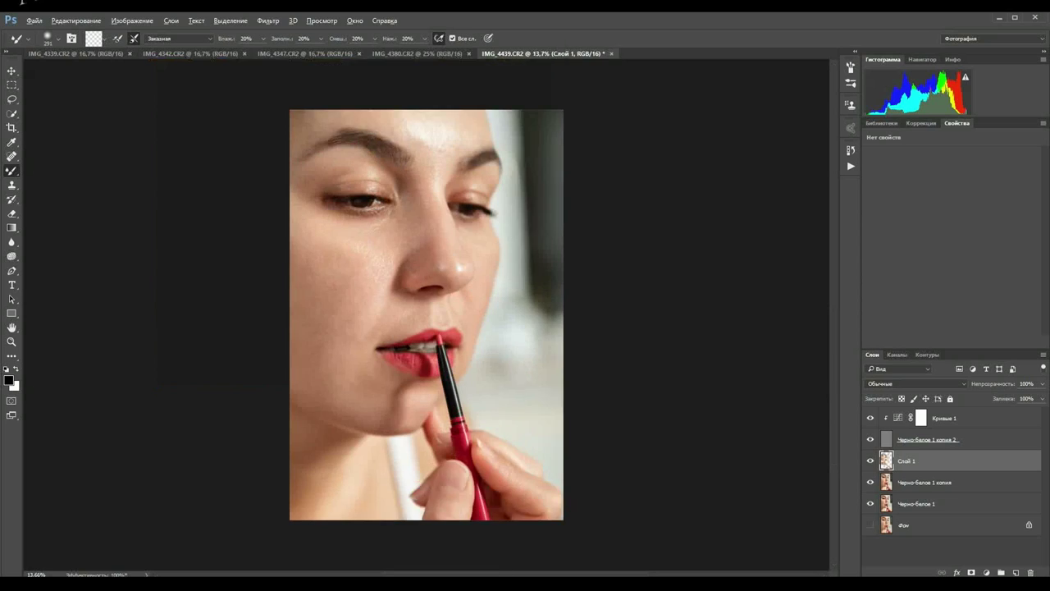
drag(353, 246, 427, 312)
- Continue smoothing the lips and lower face, leaving Черно-белое 1 копия 2 hidden
click(870, 438)
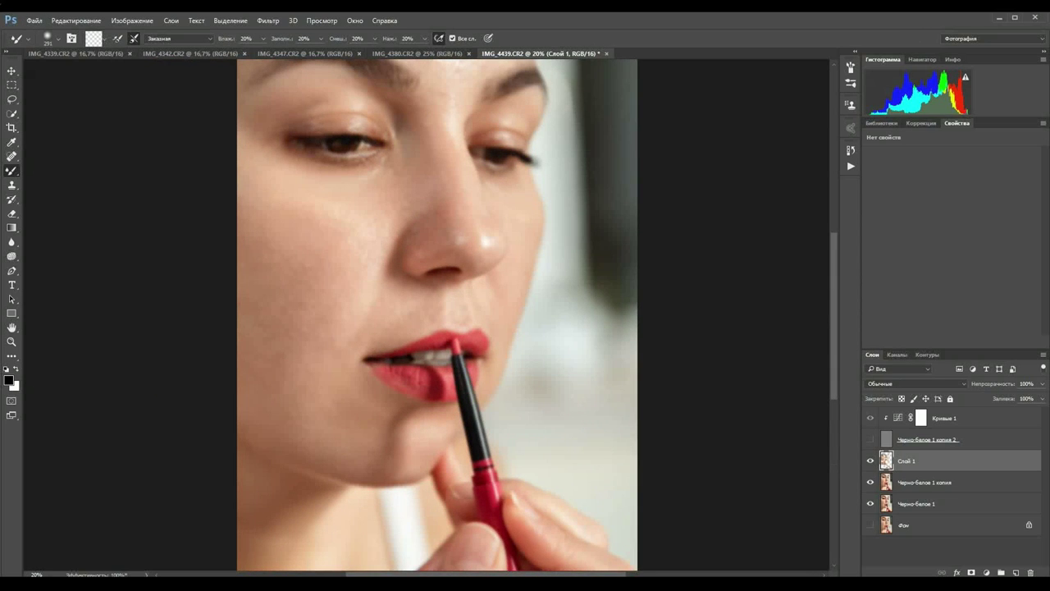
drag(434, 246, 438, 455)
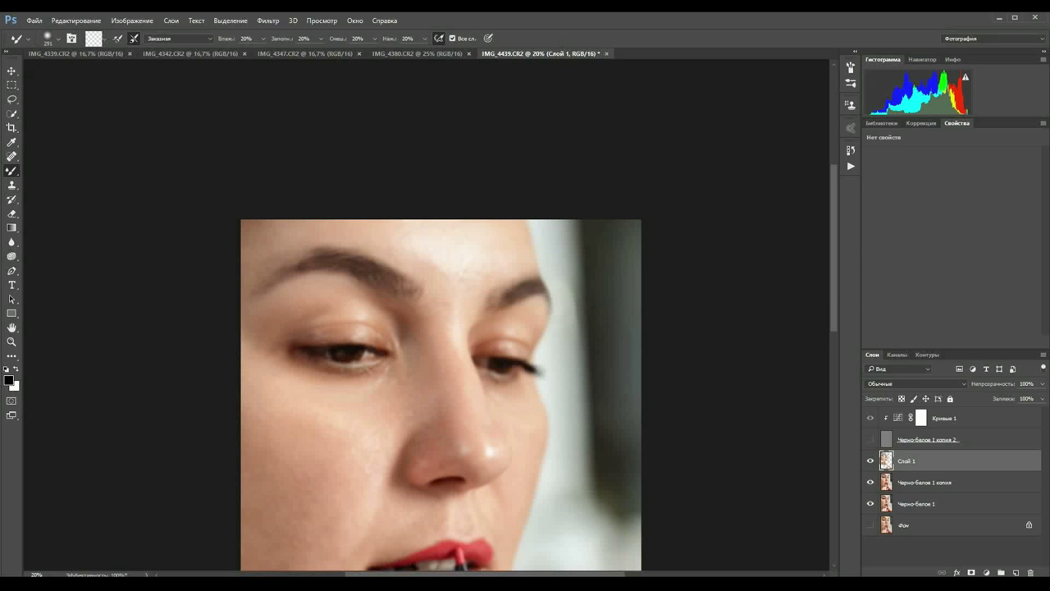
drag(427, 370, 388, 251)
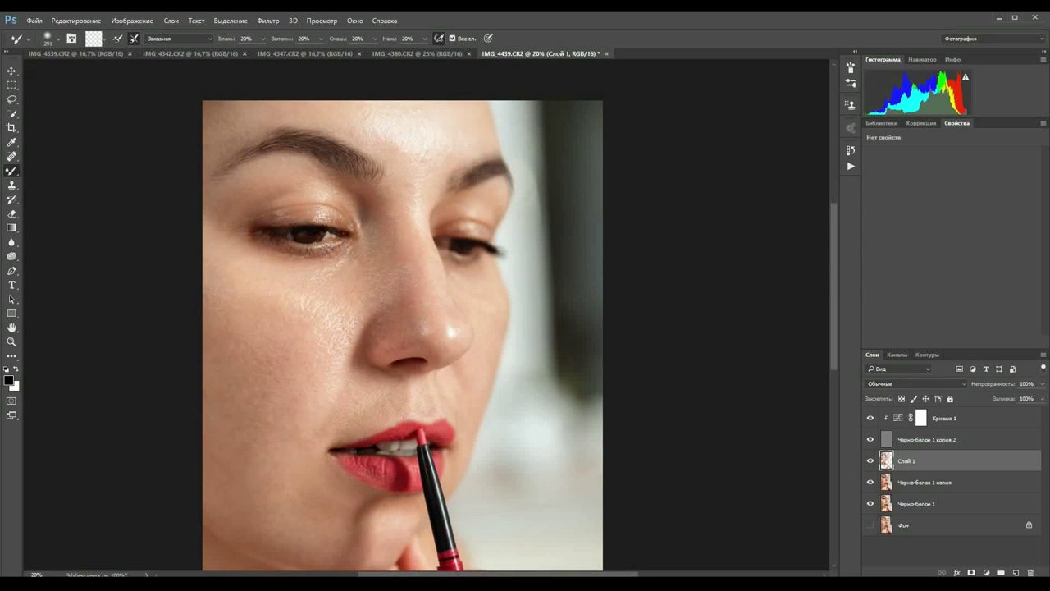
drag(394, 369, 381, 268)
click(871, 439)
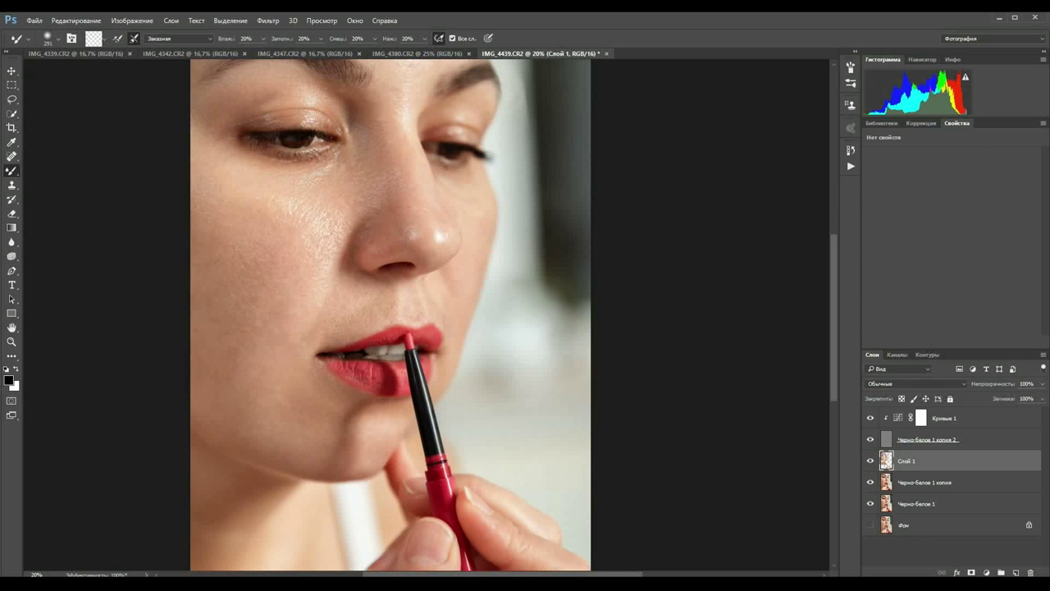
mouse_move(394, 329)
mouse_down()
mouse_move(405, 430)
mouse_move(418, 140)
mouse_up()
- Enlarge the brush to 417 px and toggle Черно-белое 1 копия 2 to compare the skin
right_click(330, 389)
key(Return)
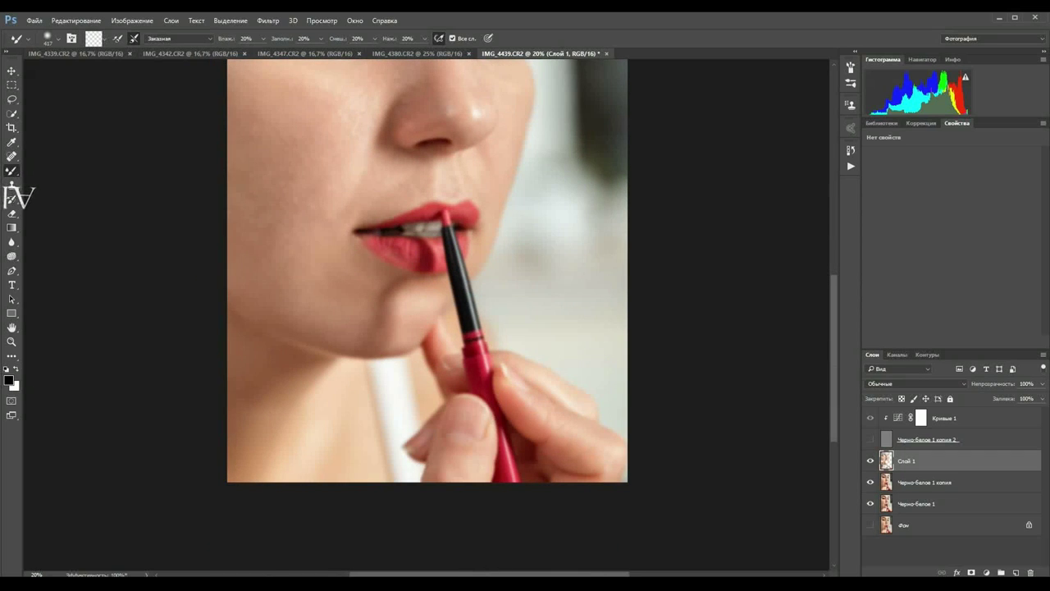
click(871, 439)
click(871, 439)
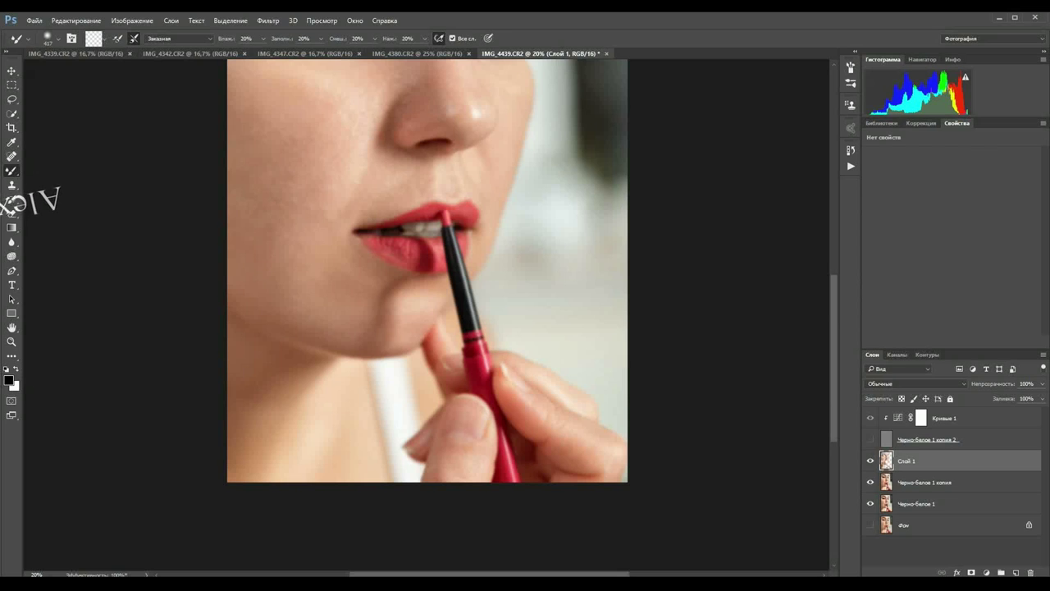
scroll(427, 255, down, 3)
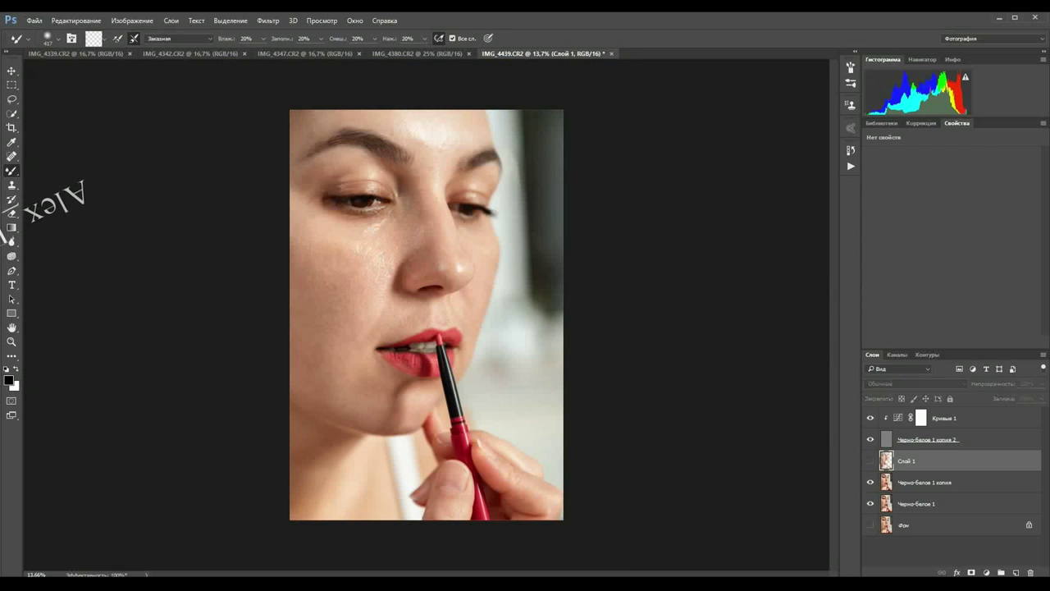
scroll(427, 254, up, 5)
right_click(428, 247)
key(Escape)
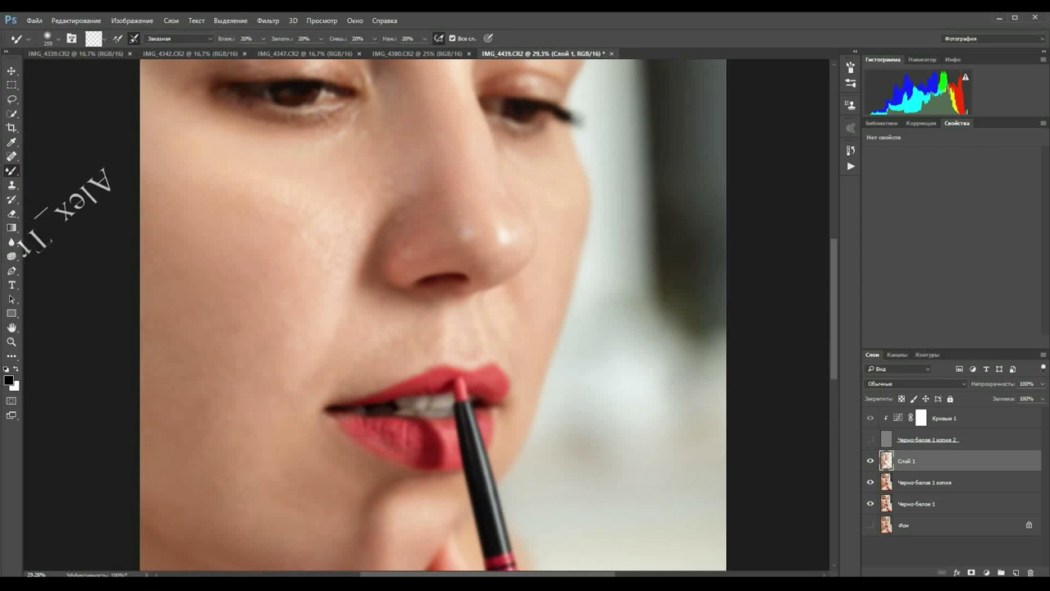
- Compare the fitted photo with the textured layer on and off, then Merge Visible into Слой 1
scroll(433, 315, up, 5)
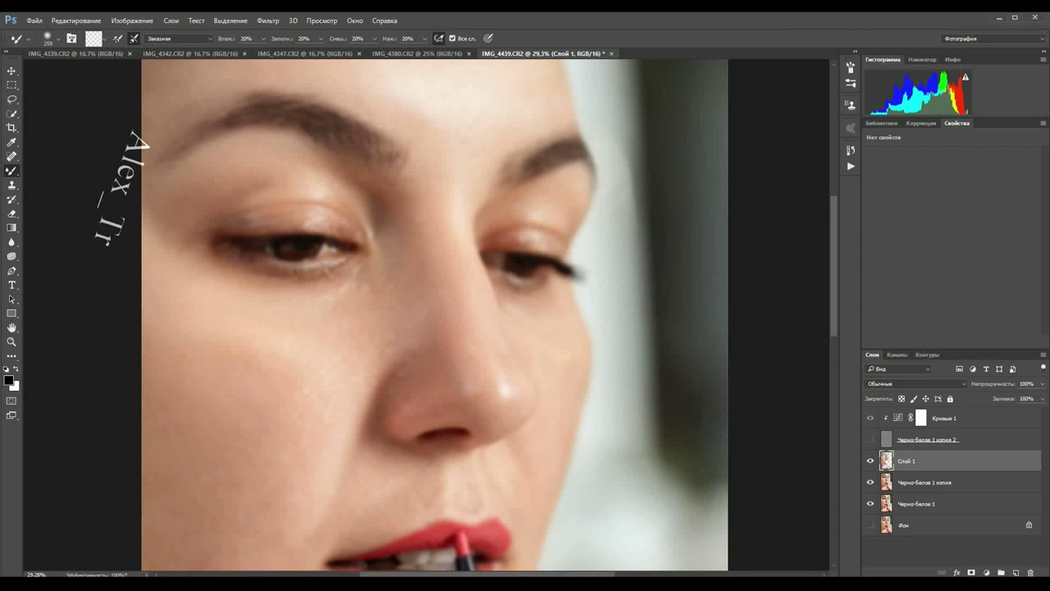
click(870, 439)
key(ctrl+0)
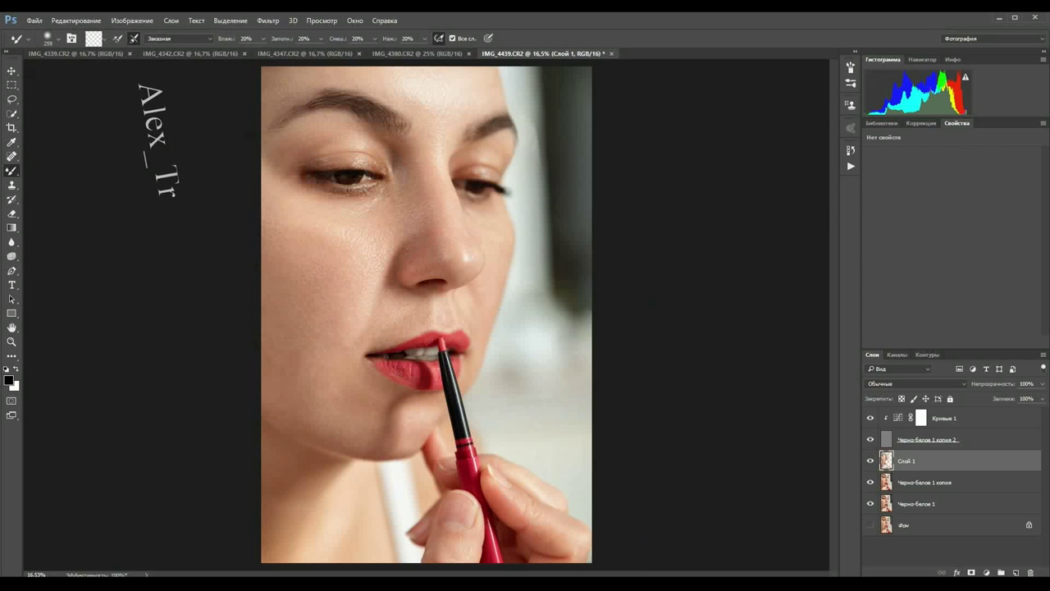
alt+scroll(383, 217, up, 3)
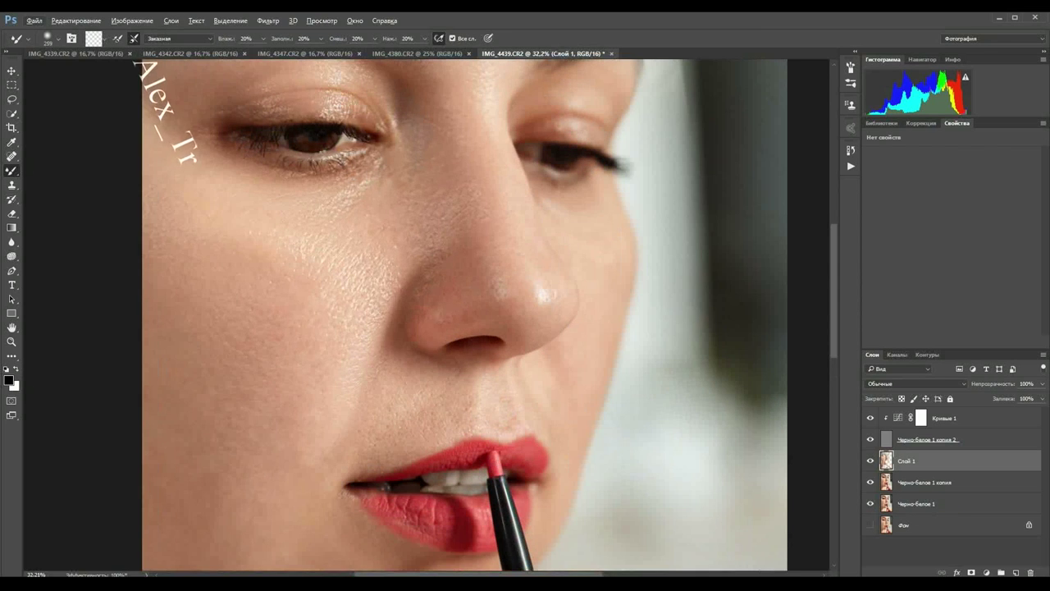
click(870, 439)
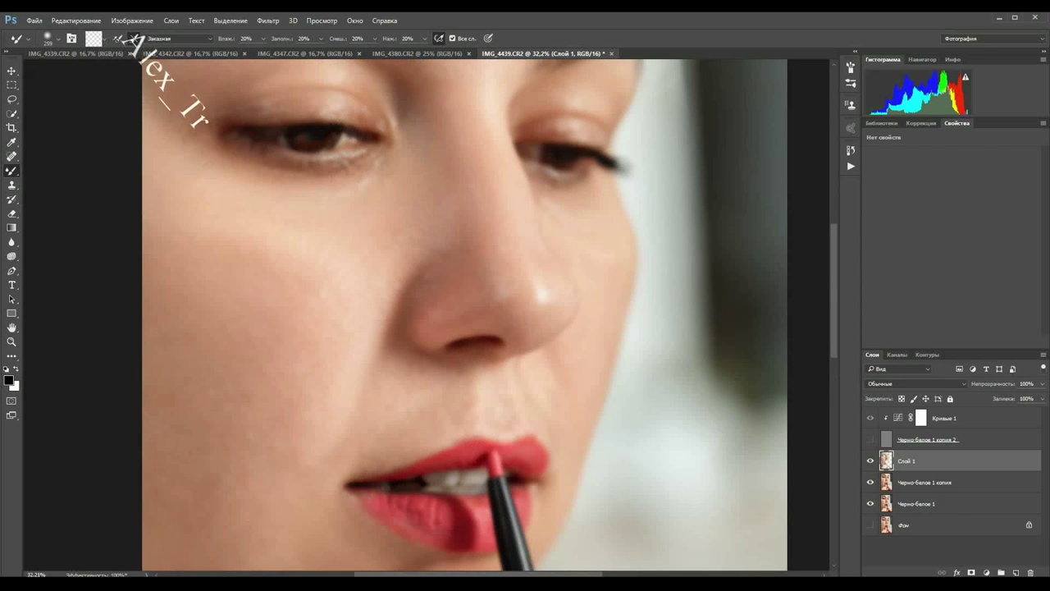
click(871, 439)
key(ctrl+0)
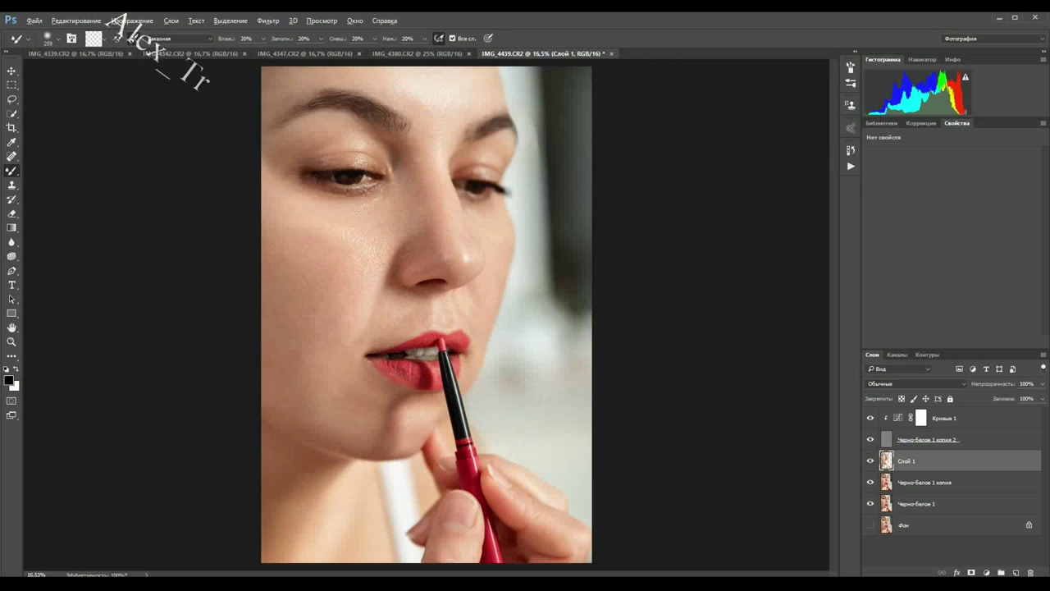
click(170, 20)
click(271, 403)
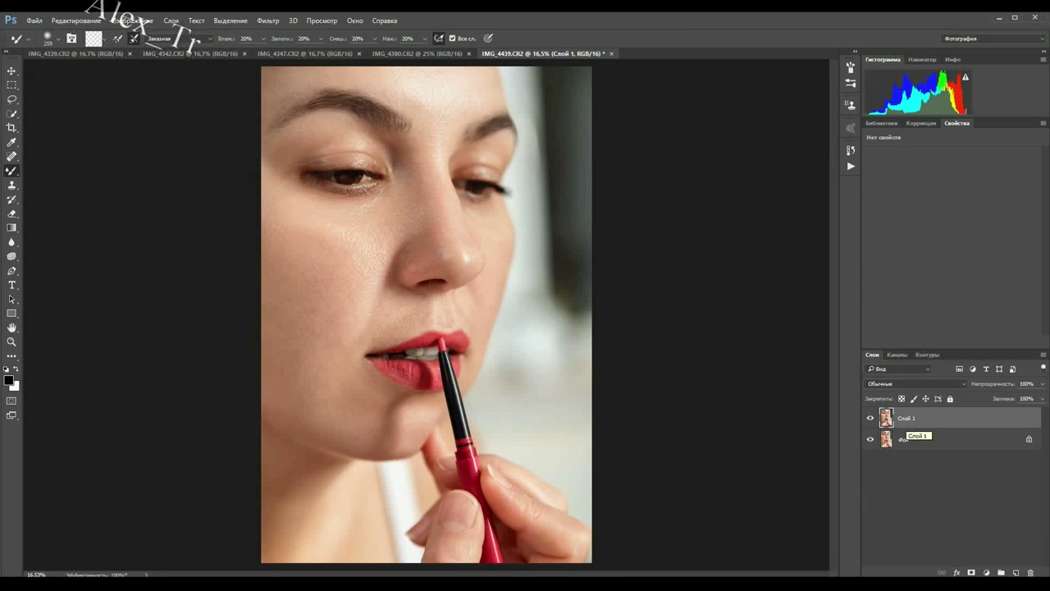
- Make two copies of Слой 1, hide the top copy, and start blurring Слой 1 копия
key(ctrl+j)
key(ctrl+j)
click(870, 418)
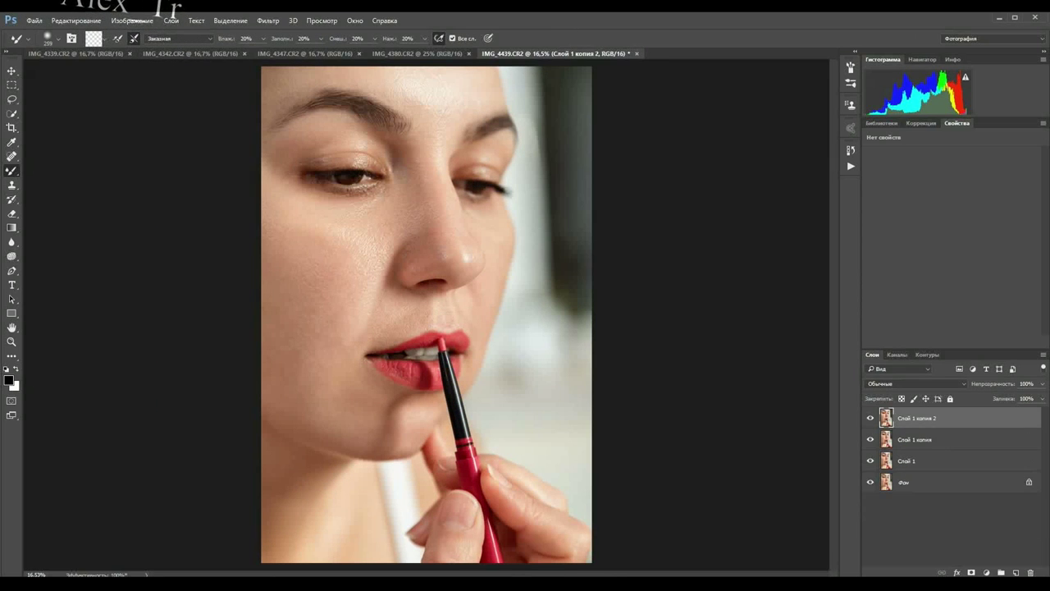
click(910, 439)
click(268, 20)
click(484, 236)
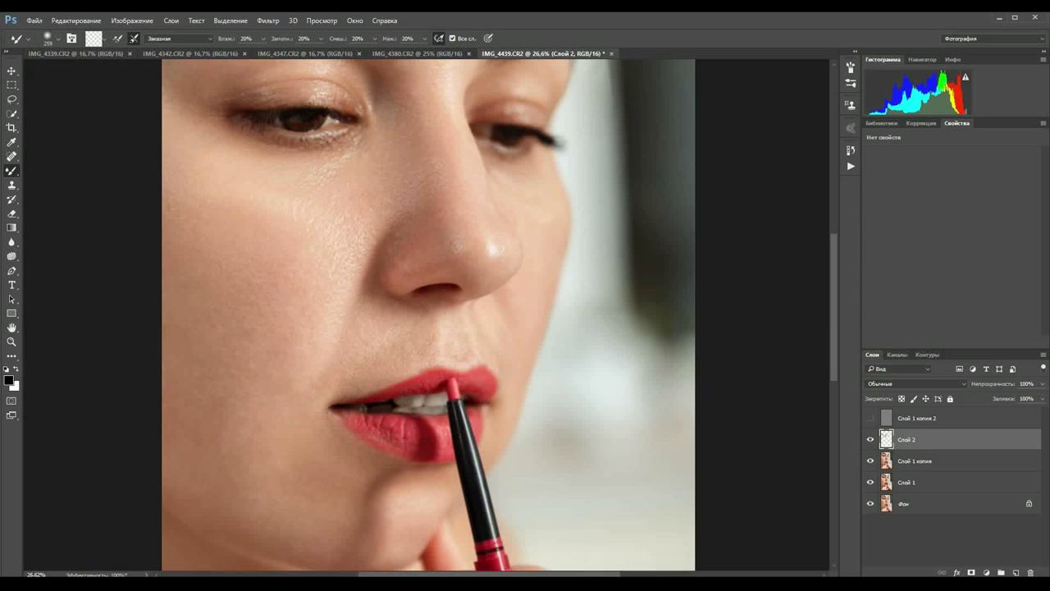
- Set the brush to 448 px, view the forehead and eyes, and compare layers by toggling visibility
right_click(327, 312)
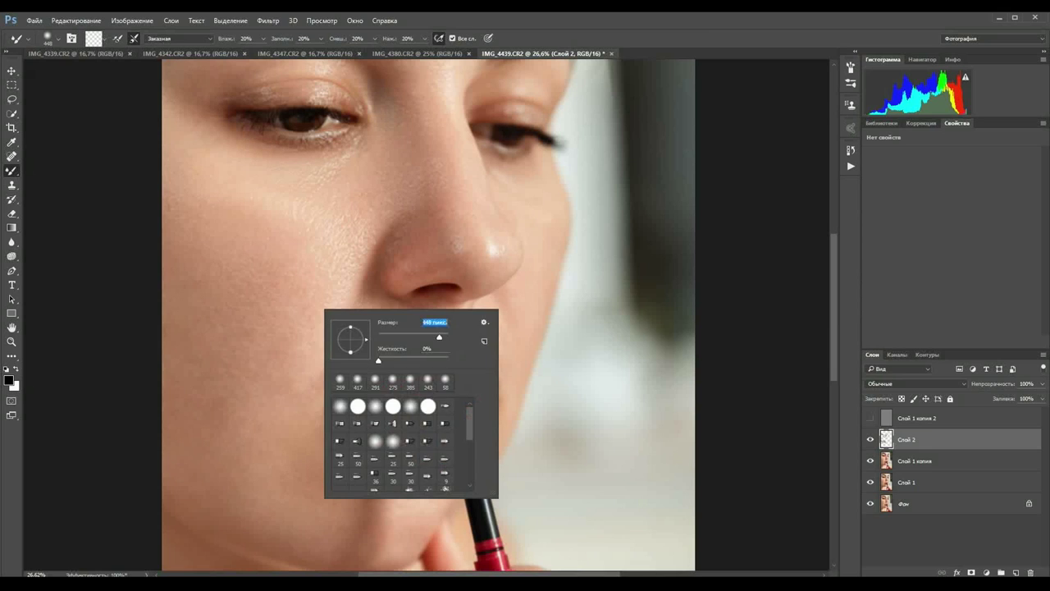
key(Return)
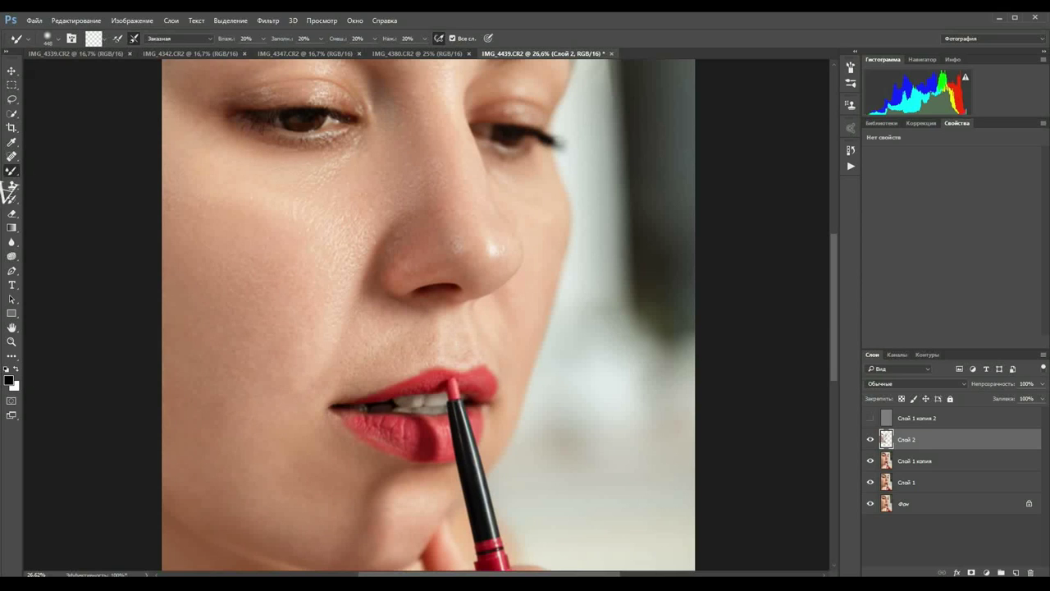
drag(411, 246, 358, 542)
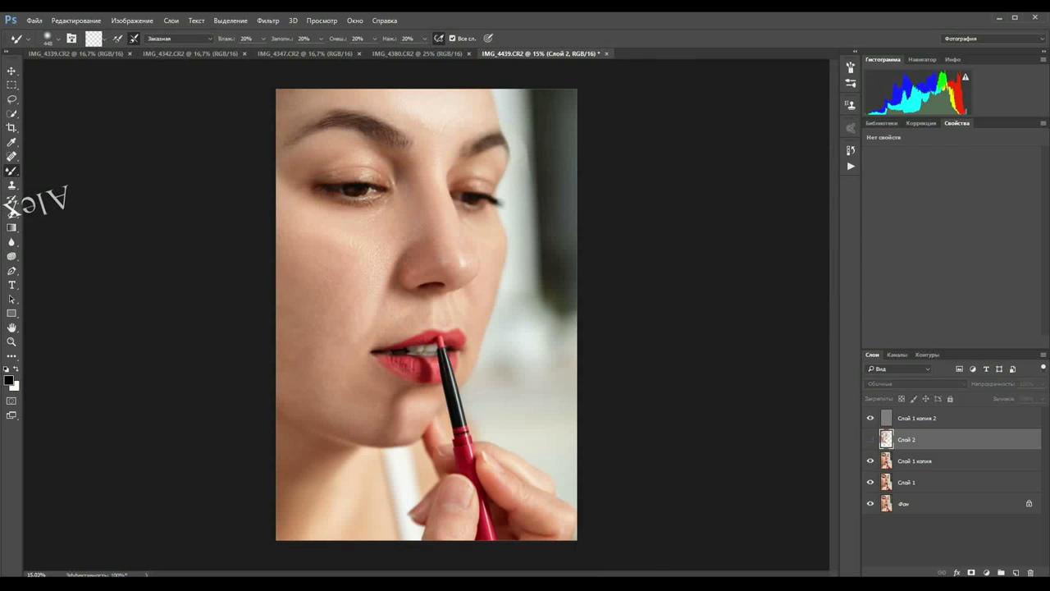
click(870, 439)
click(870, 503)
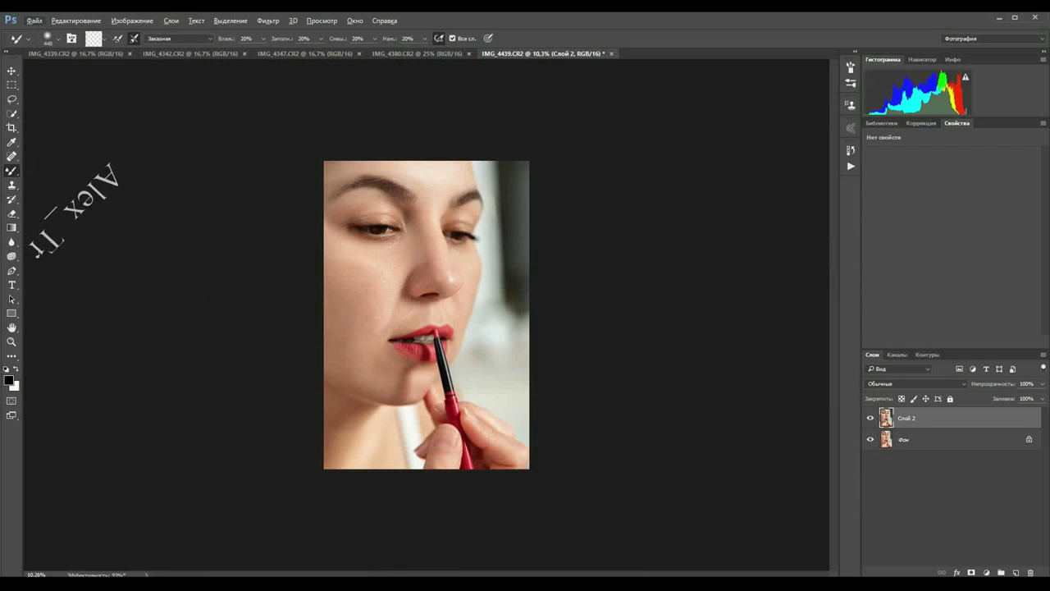
- Add a Color Balance adjustment layer and tune its shadows
click(986, 573)
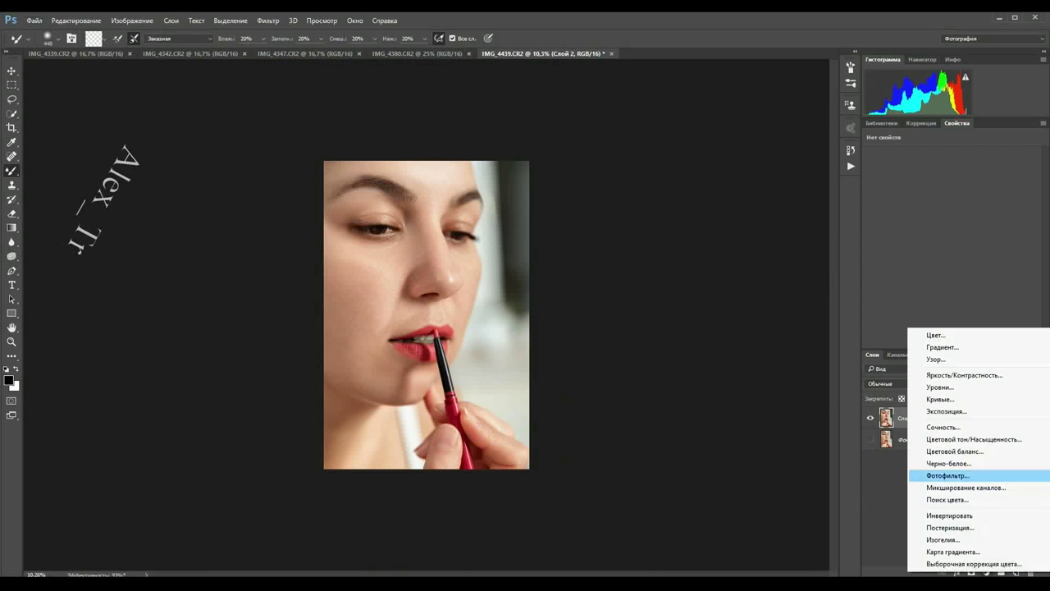
click(954, 451)
click(960, 155)
click(903, 156)
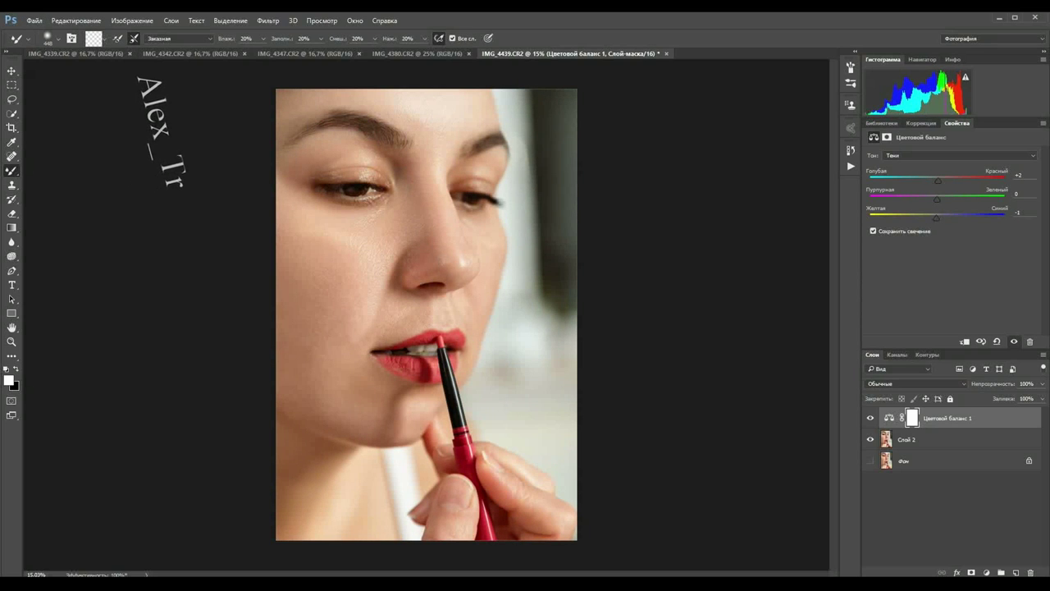
- Add midtones and highlights Color Balance layers, then group all three into Группа 1
click(986, 572)
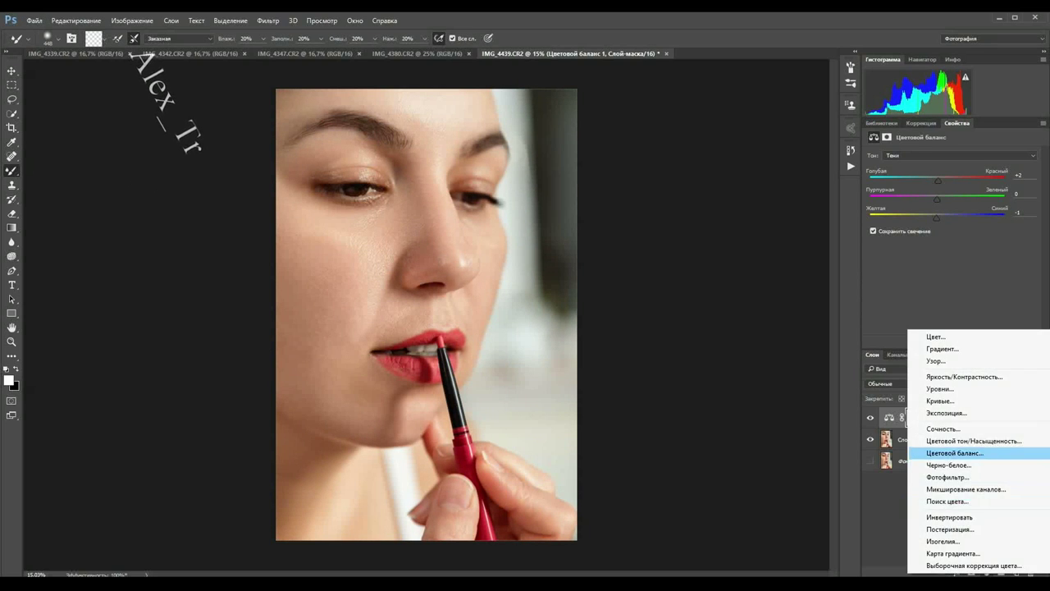
click(954, 453)
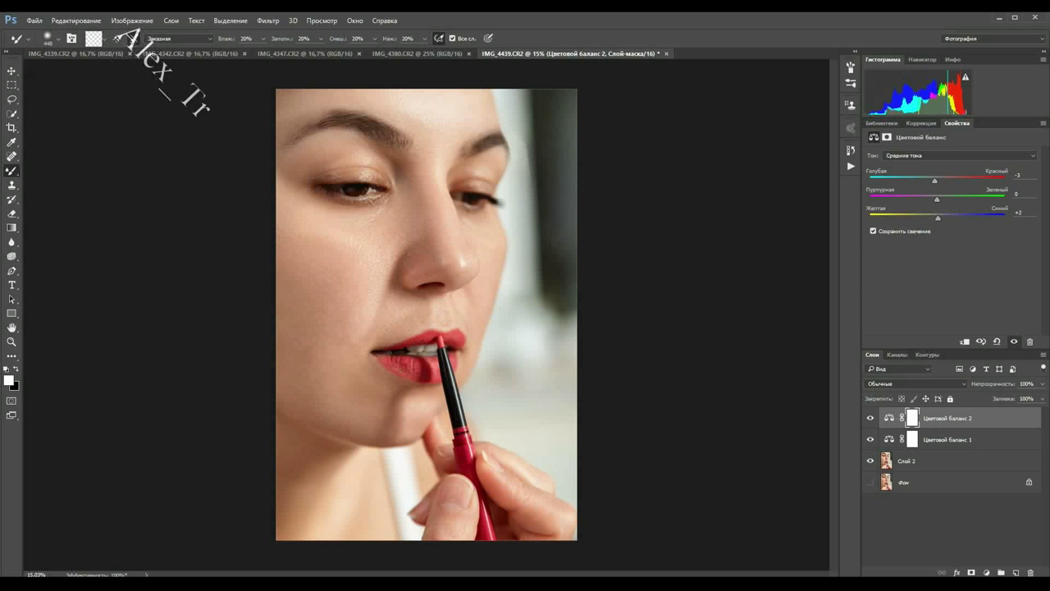
click(986, 572)
click(956, 463)
click(960, 155)
click(960, 177)
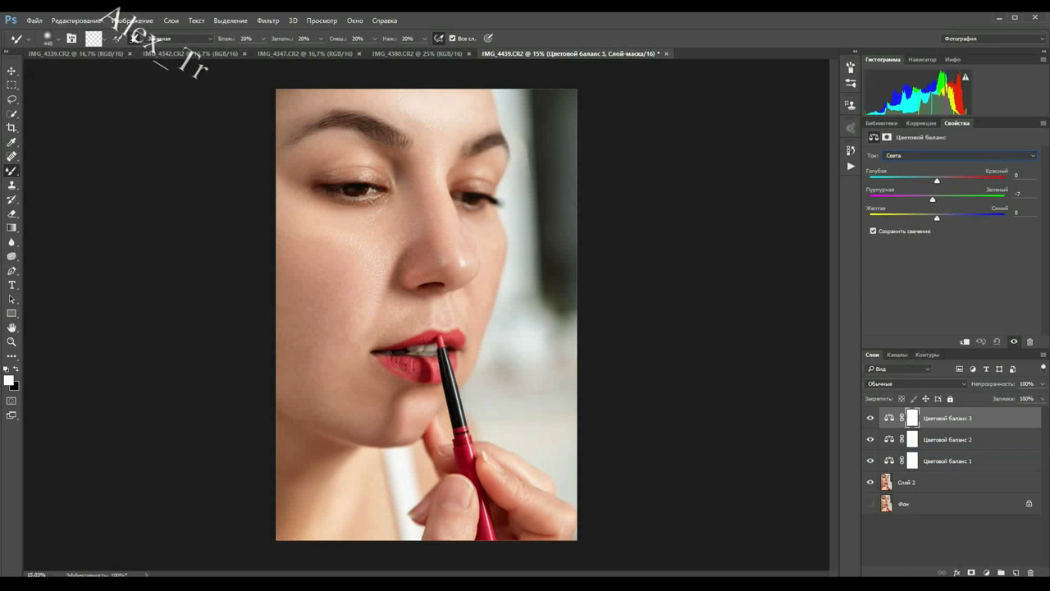
drag(937, 179, 936, 218)
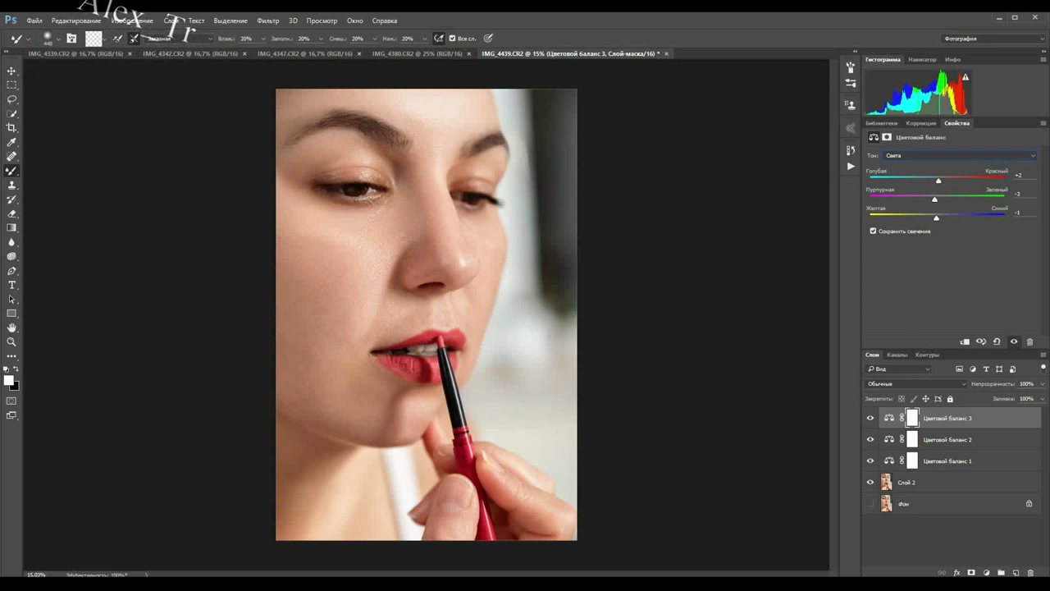
key(ctrl+g)
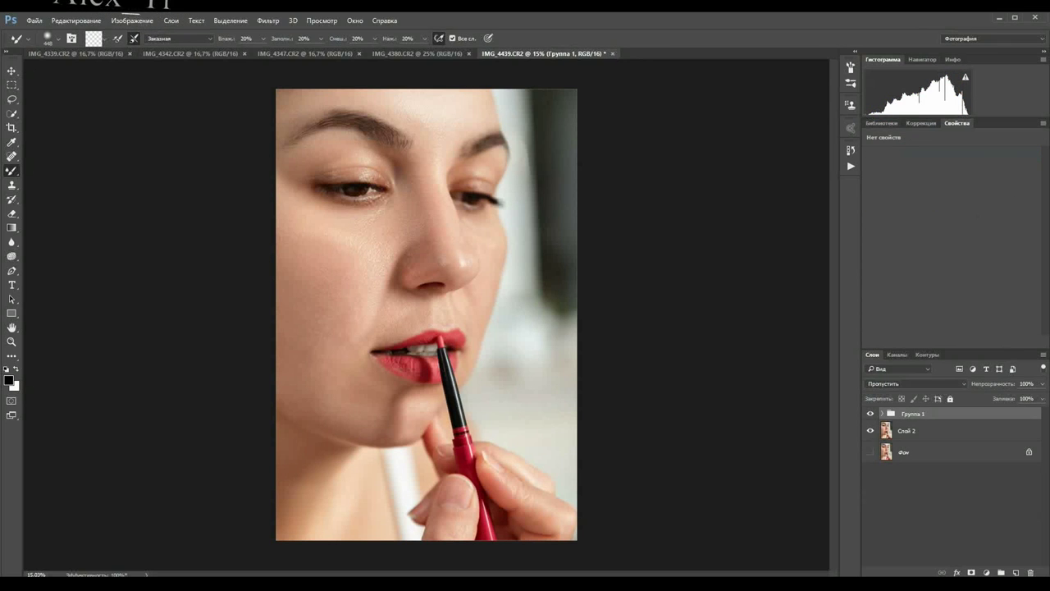
- Add a Curves adjustment layer working on the Green channel
click(986, 571)
click(943, 399)
click(943, 168)
click(898, 198)
click(944, 168)
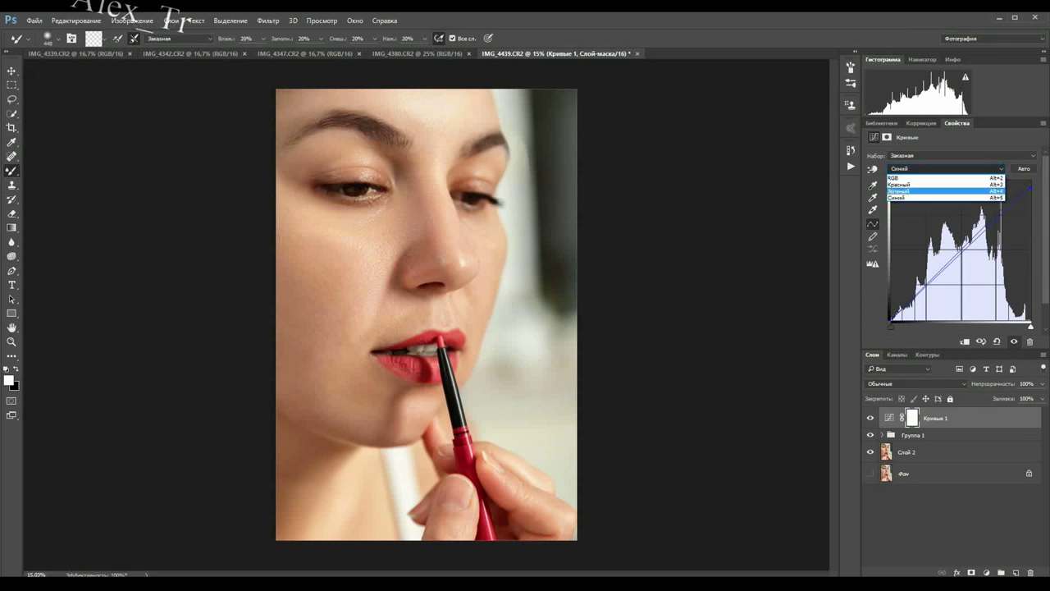
click(898, 190)
- Paint the Curves mask black over the right-side background and feather it 1.5 px
click(887, 137)
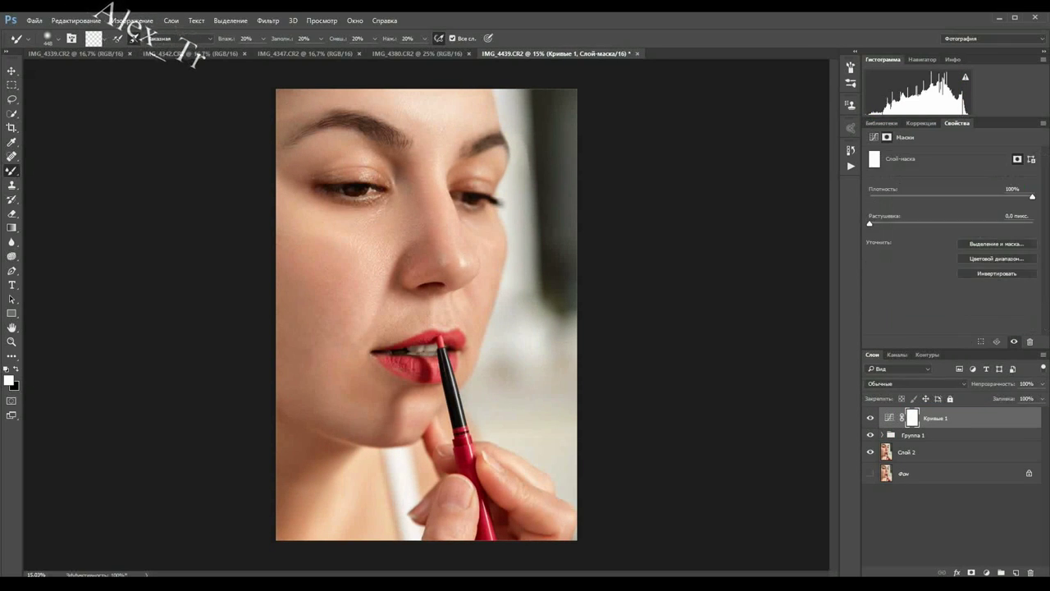
key(shift+b)
key(x)
right_click(566, 207)
key(Escape)
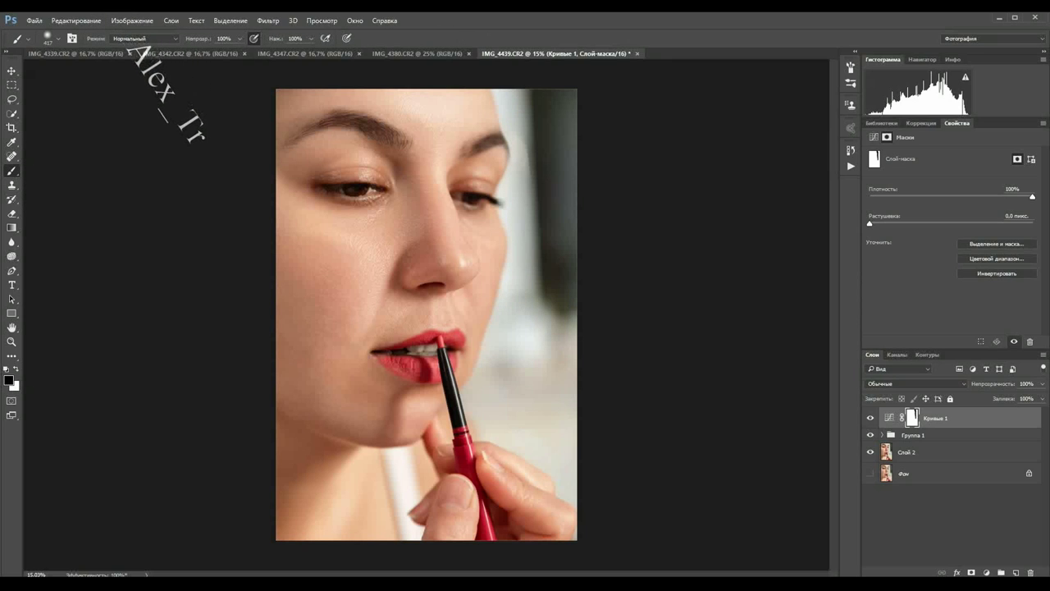
alt+click(912, 417)
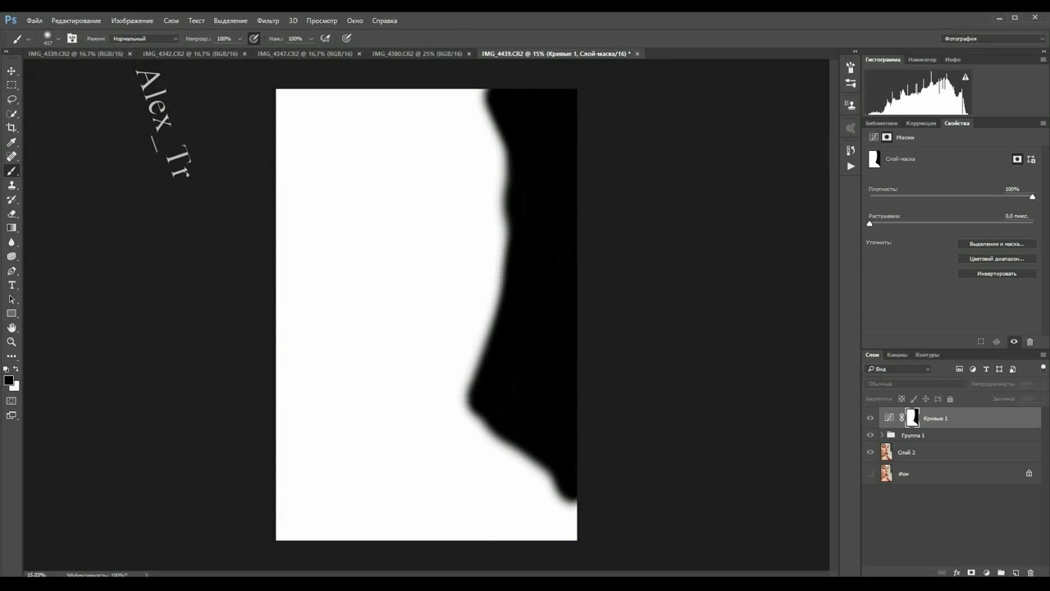
click(889, 425)
click(1016, 216)
text(1.5)
key(Return)
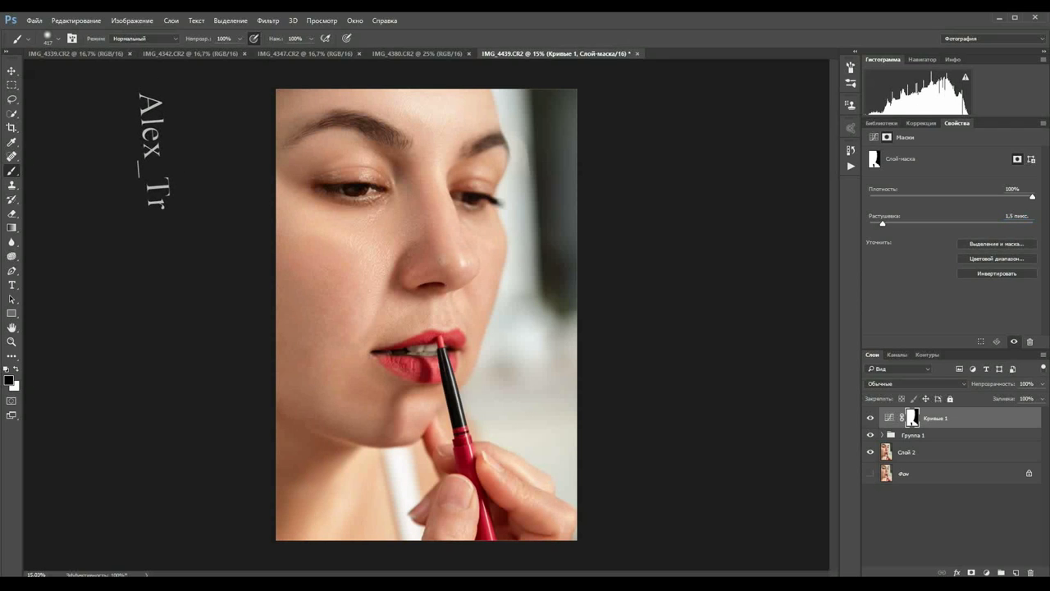
- Merge into Кривые 1, then add two 50% grey layers: top hidden, Слой 1 in Soft Light
key(ctrl+shift+e)
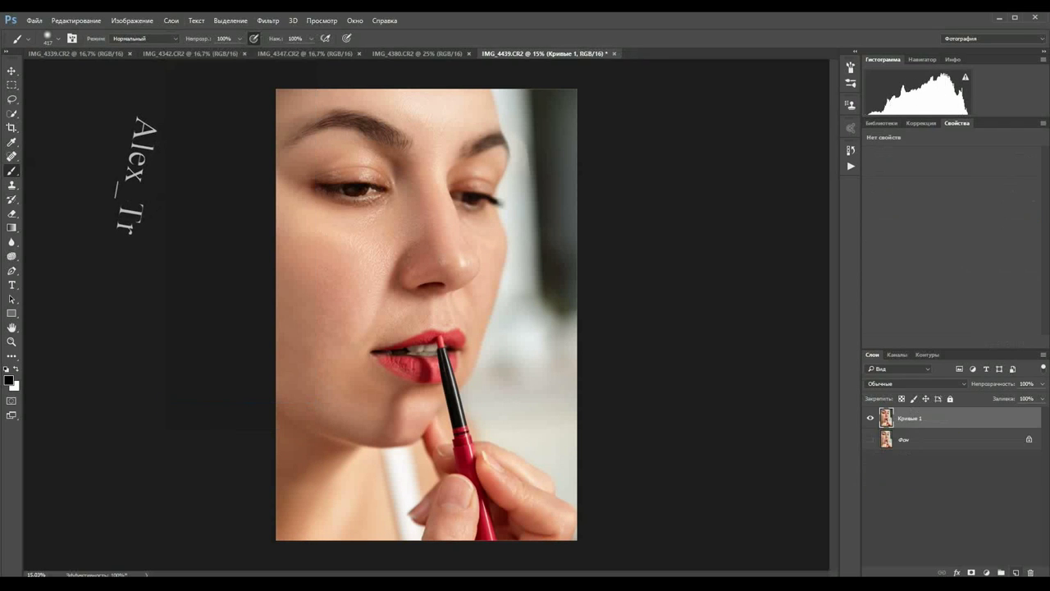
key(ctrl+shift+alt+n)
key(shift+F5)
key(Return)
key(ctrl+j)
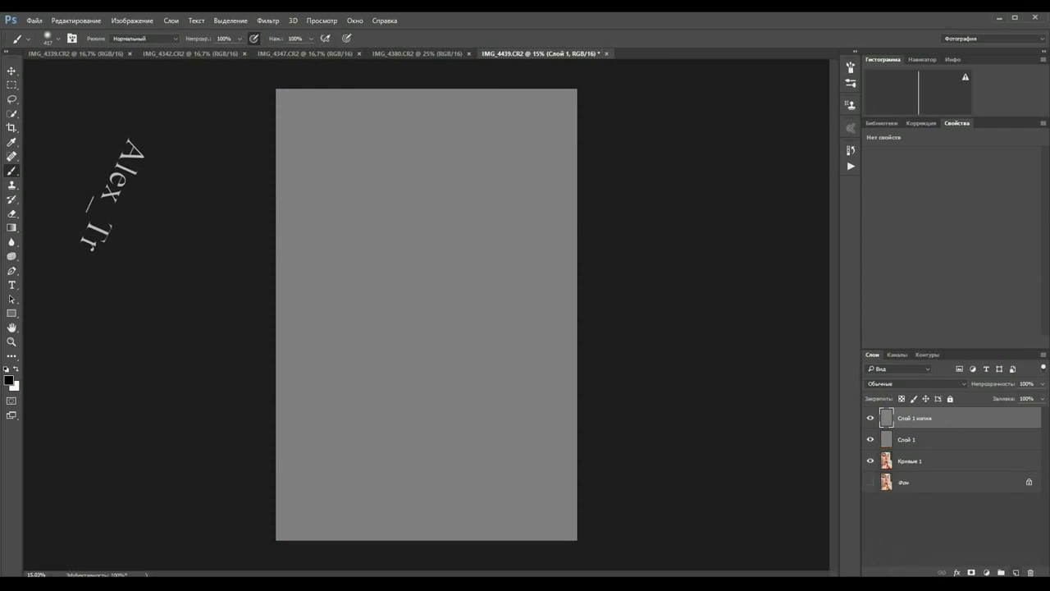
click(870, 417)
click(907, 439)
click(916, 383)
click(903, 566)
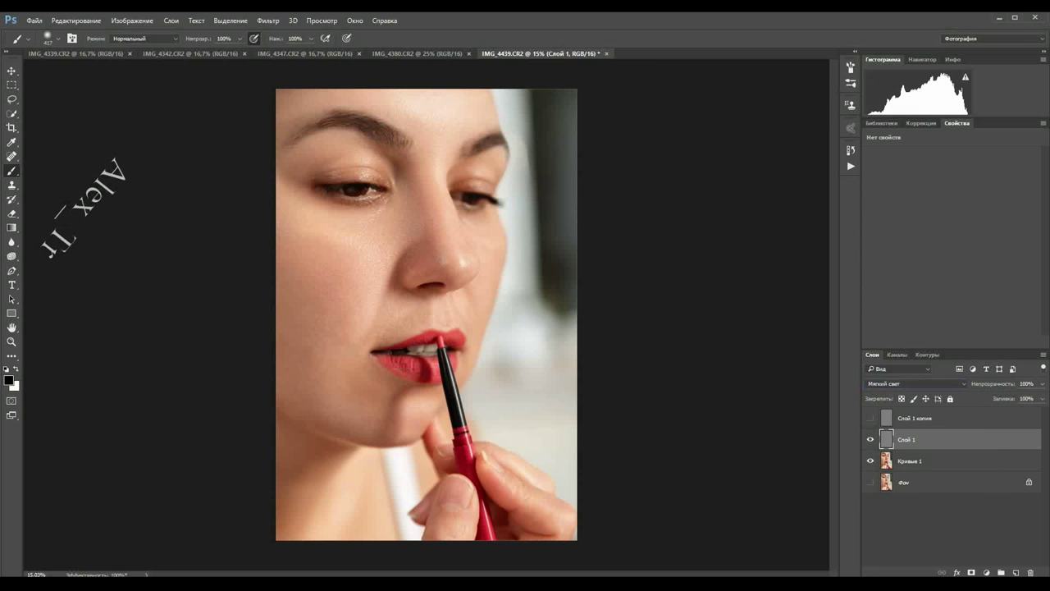
- Set brush flow to 2% and paint low-flow dodge/burn strokes with 150 px and 228 px brushes
key(shift+0)
key(shift+2)
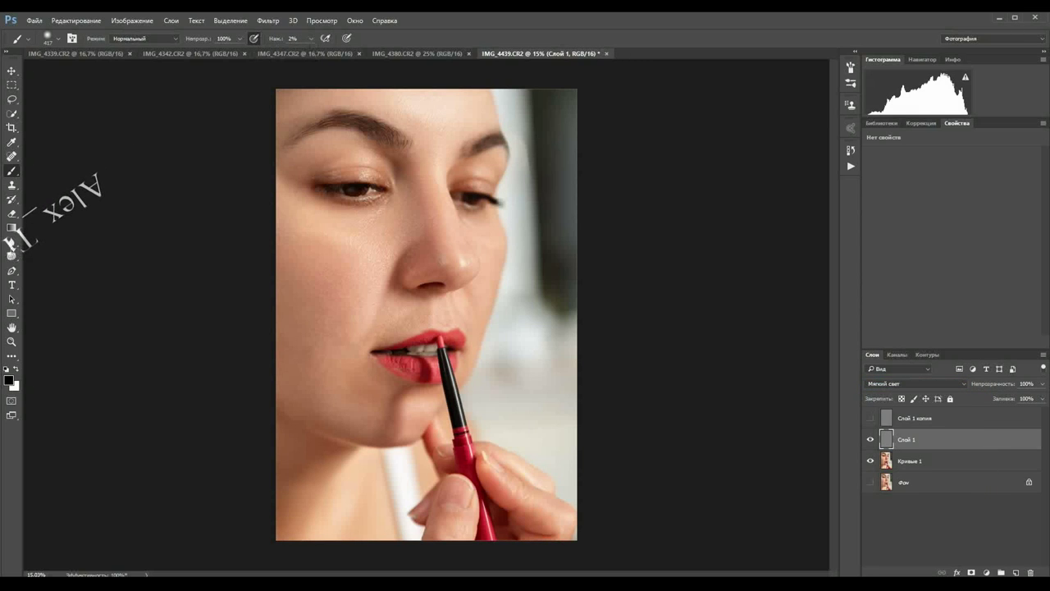
right_click(484, 151)
text(150 пикс.)
key(Return)
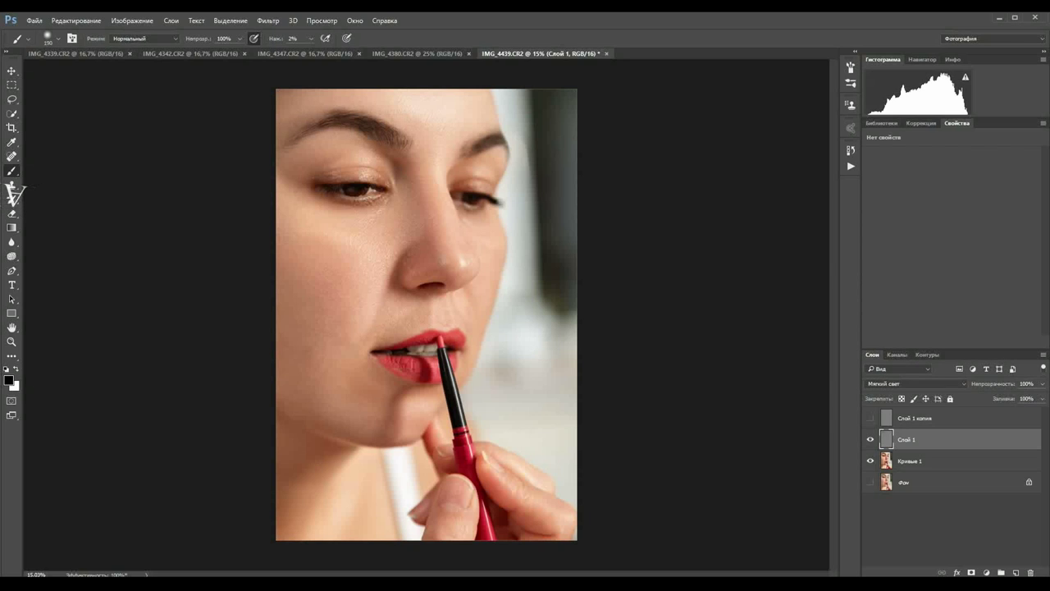
scroll(426, 314, down, 1)
right_click(414, 160)
text(228)
key(Return)
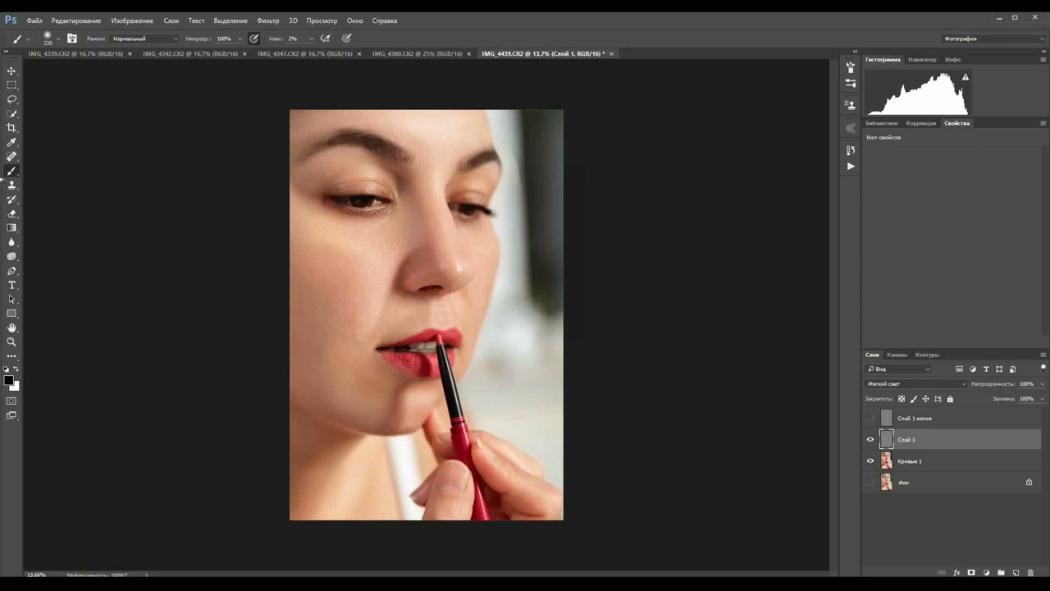
- Keep painting with 338 px and 199 px brushes, then show Слой 1 копия at 54% opacity
right_click(409, 217)
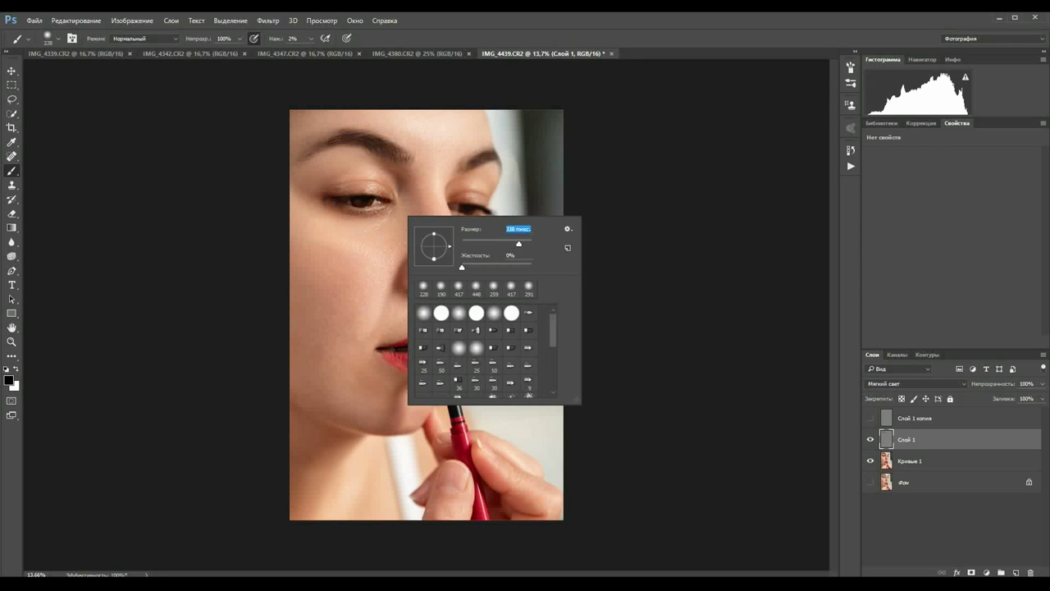
key(Return)
right_click(338, 209)
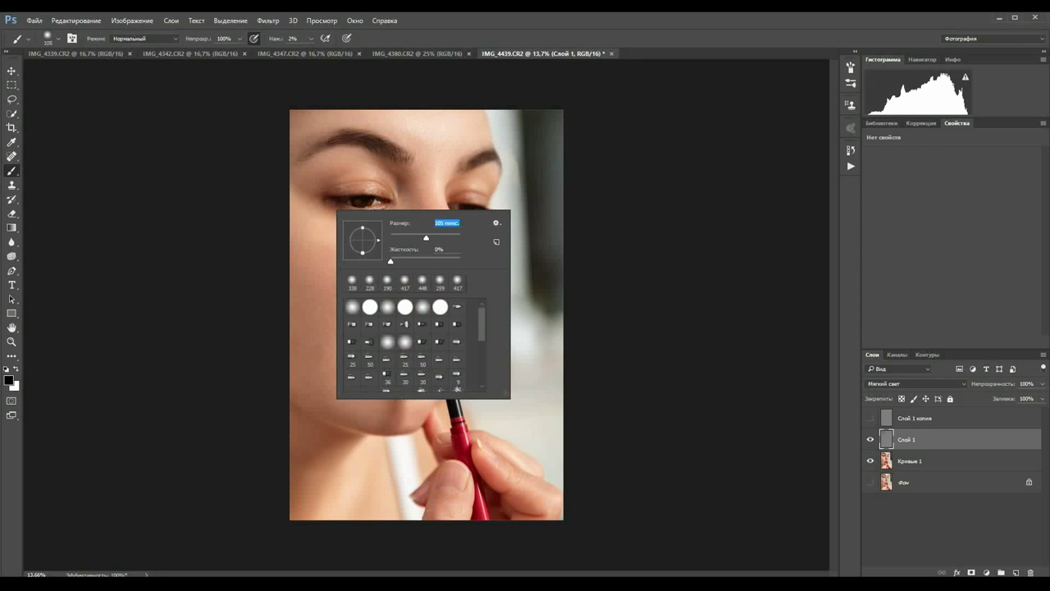
key(Return)
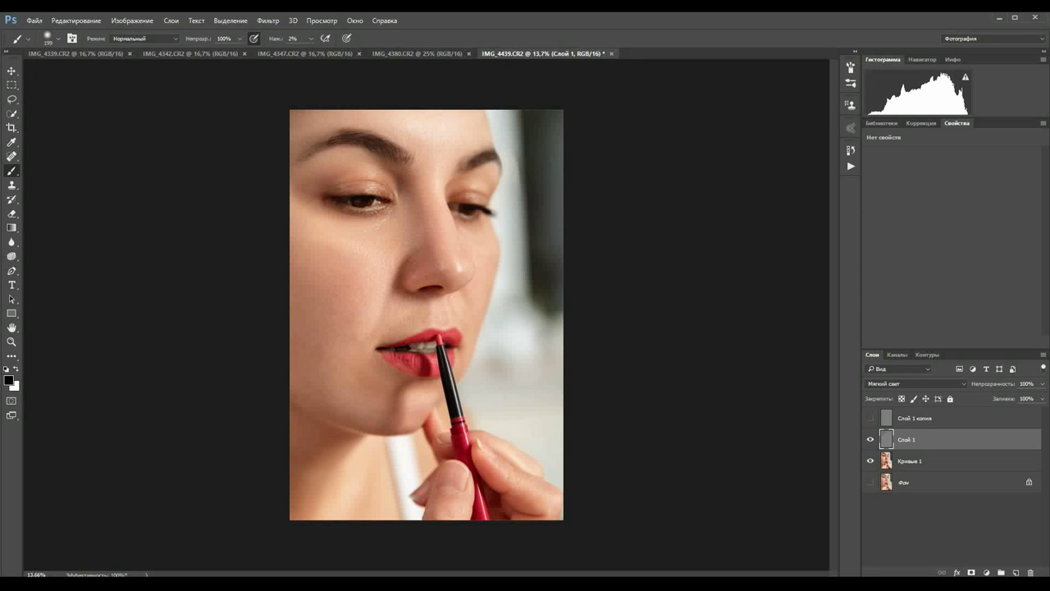
scroll(425, 314, down, 2)
scroll(426, 314, down, 1)
right_click(431, 269)
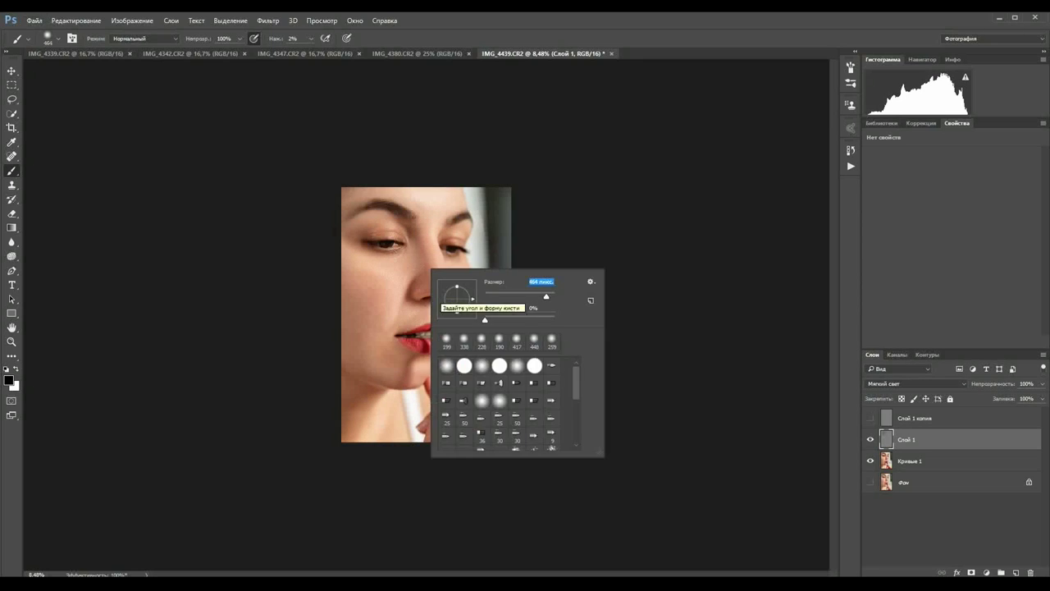
click(914, 417)
click(870, 418)
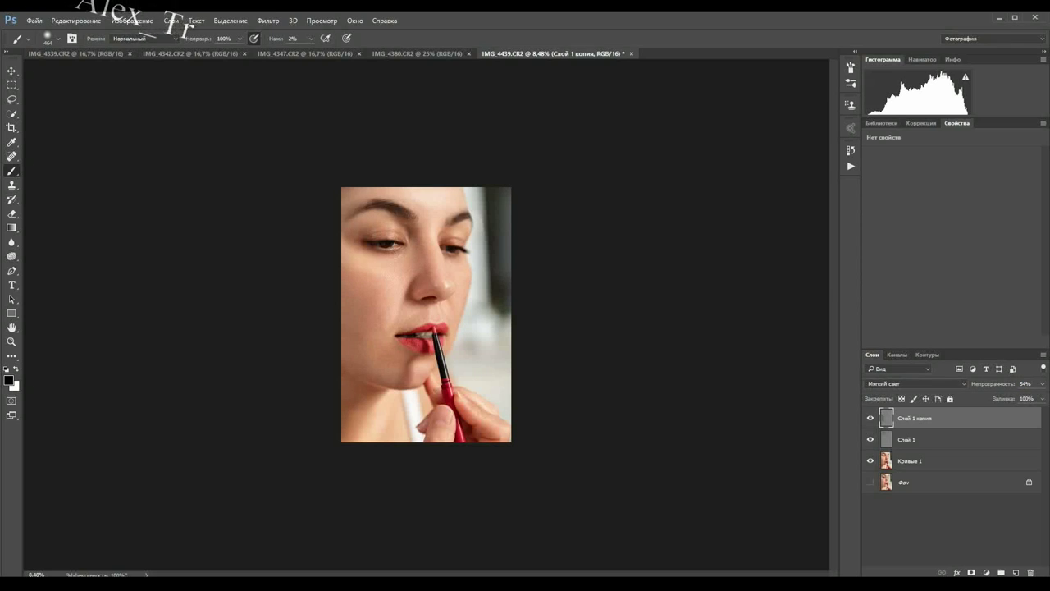
- Create Слой 2 filled with 50% gray in Soft Light blend mode
key(ctrl+shift+alt+n)
key(shift+F5)
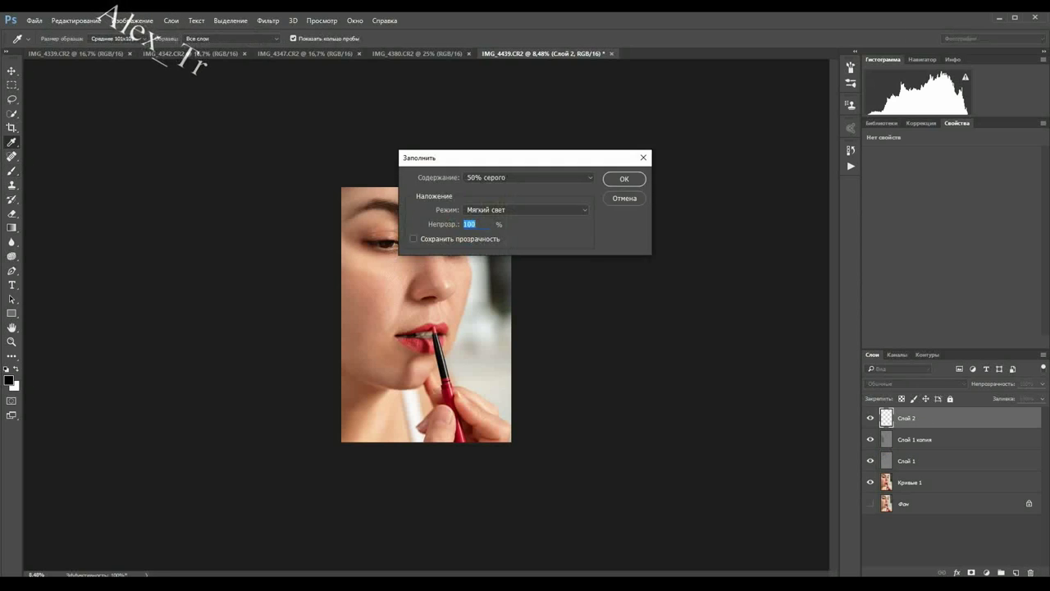
key(Return)
click(917, 383)
click(886, 494)
scroll(420, 316, up, 3)
- Paint on Слой 2 with a 165 px white brush and set its opacity to 30%
key(x)
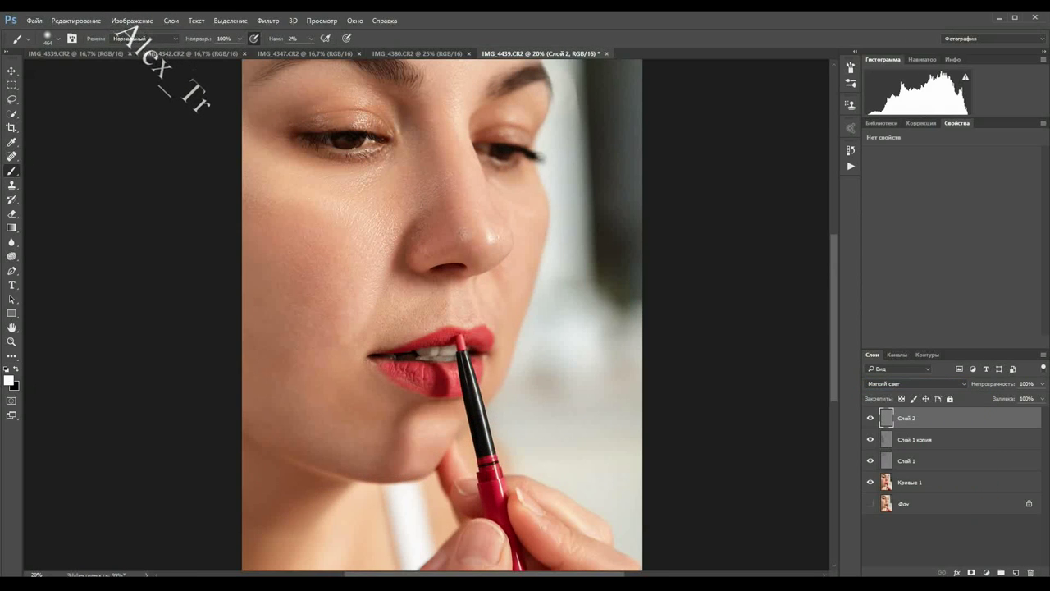
right_click(312, 339)
key(Return)
text(53)
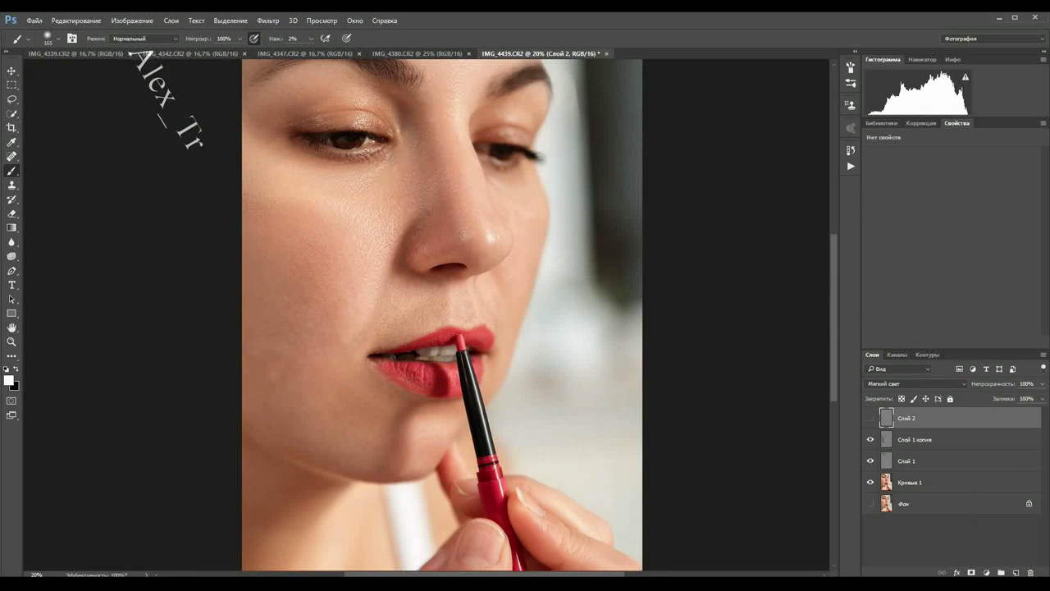
text(30)
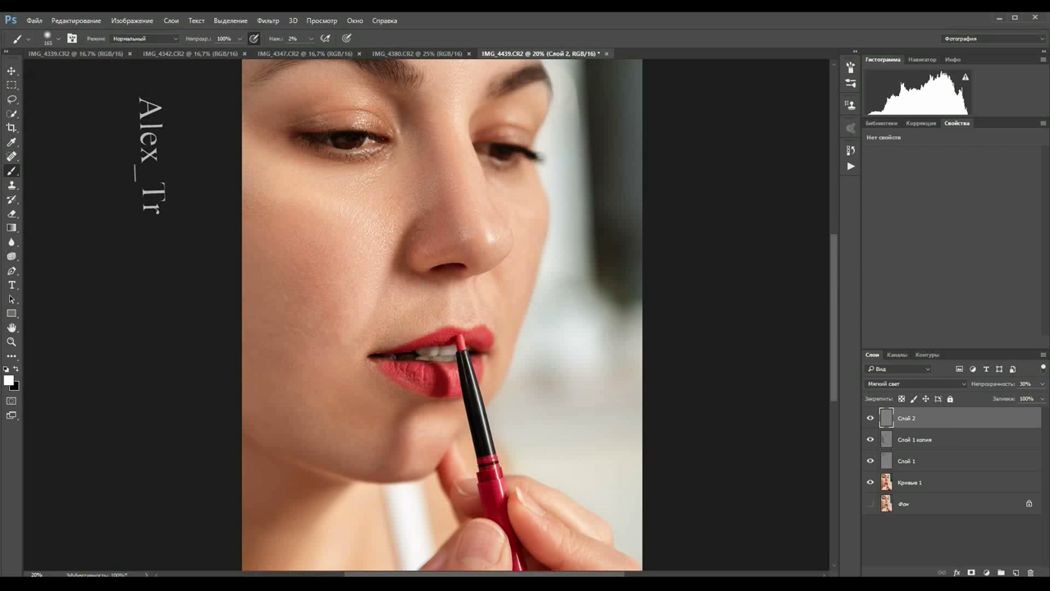
- Add another new layer, Слой 3, filled with 50% gray
key(ctrl+shift+alt+n)
key(shift+F5)
key(Return)
click(917, 383)
- Set Слой 3 to Soft Light and paint white over both irises at about 8% flow
click(894, 484)
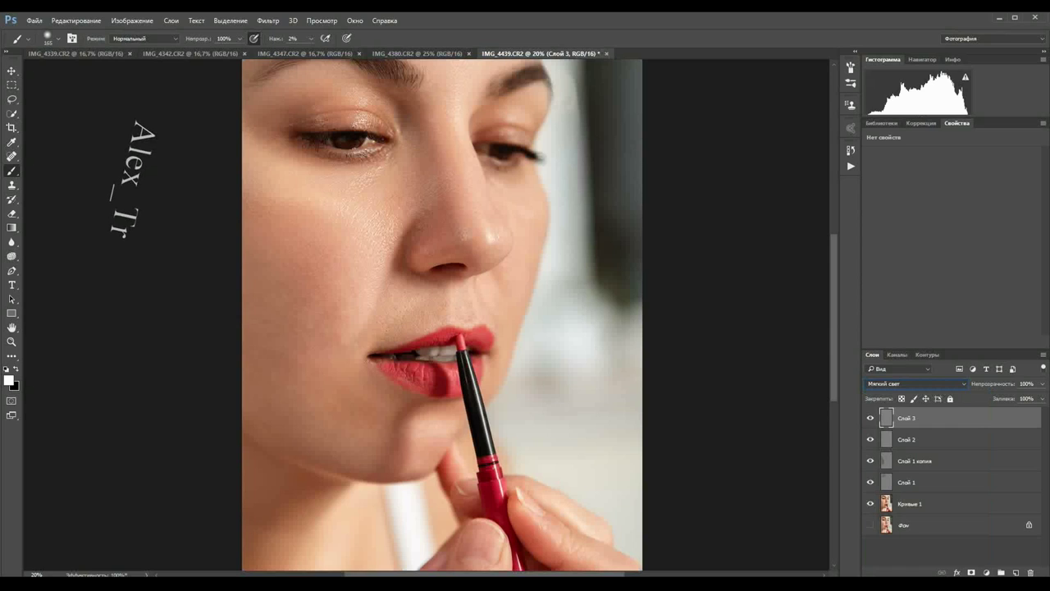
key(b)
right_click(358, 140)
key(Return)
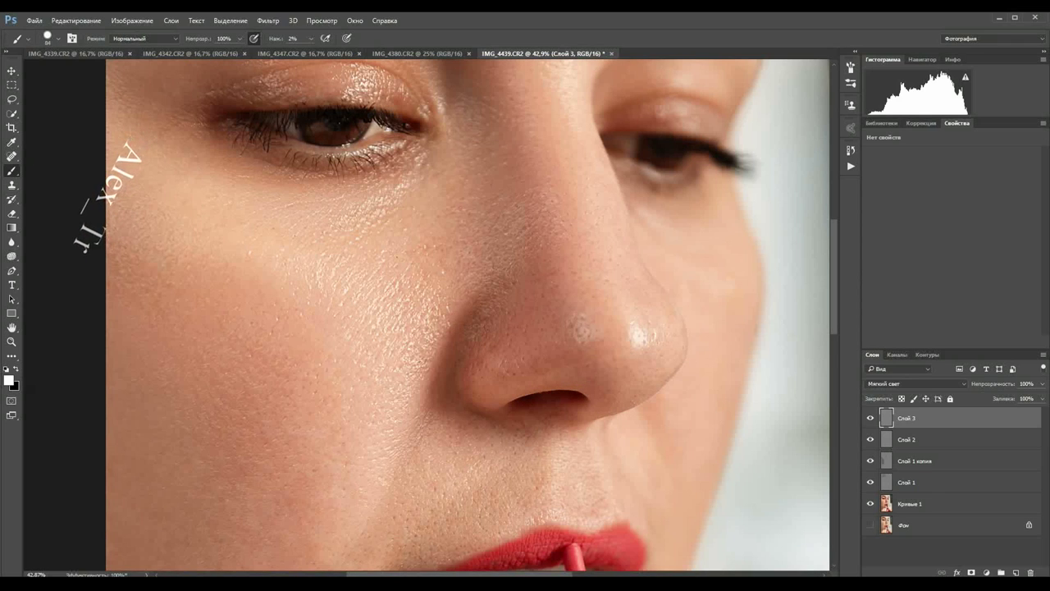
drag(310, 39, 314, 51)
drag(279, 127, 398, 128)
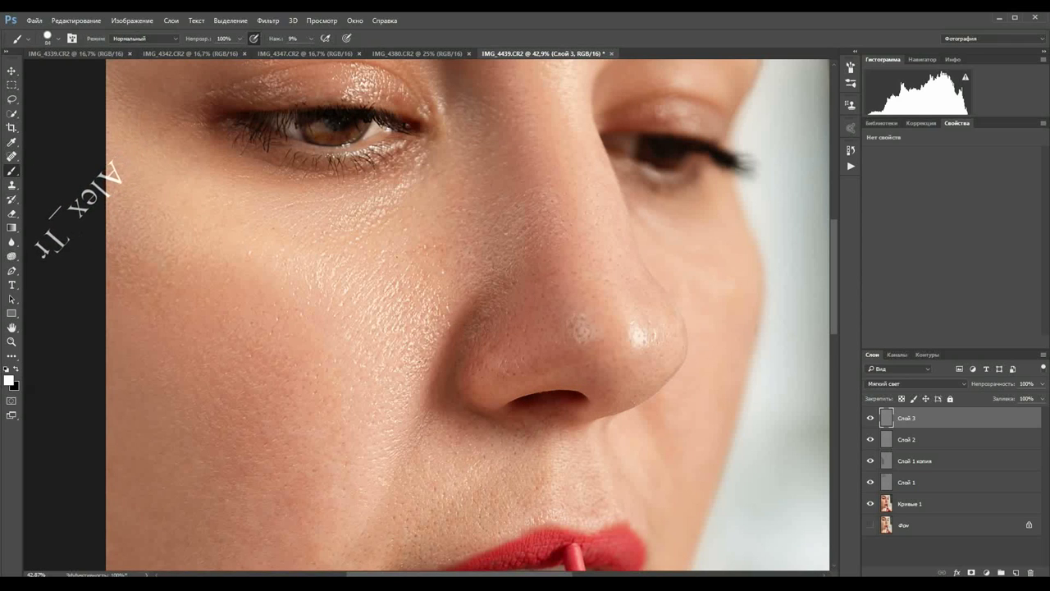
mouse_move(620, 143)
mouse_down()
mouse_move(688, 160)
mouse_move(610, 144)
mouse_up()
- Lower Слой 3 opacity to 37% and fit the whole portrait in the window
text(75)
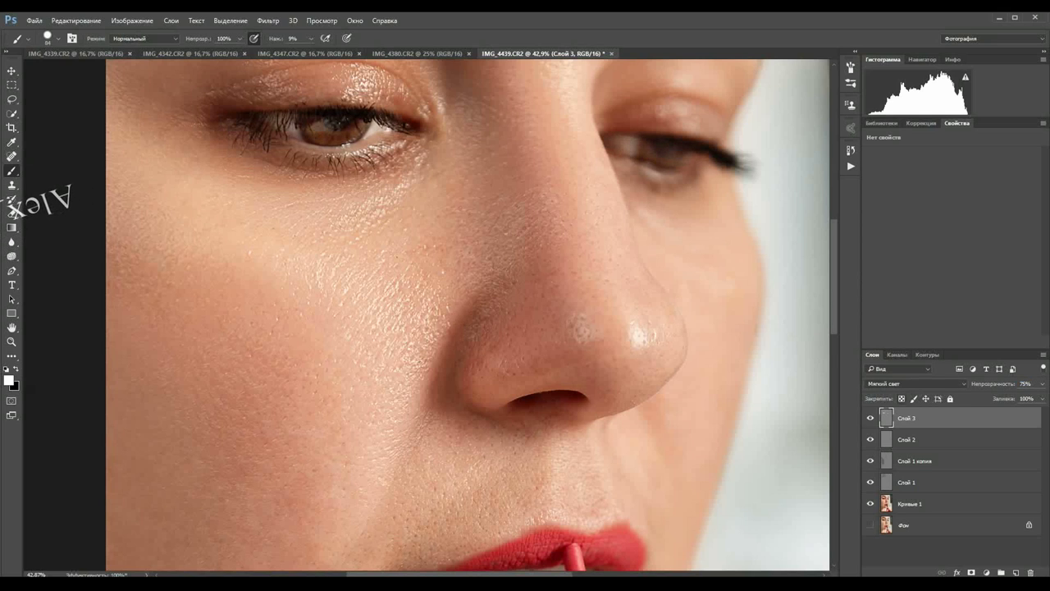
scroll(382, 224, down, 4)
scroll(382, 224, down, 1)
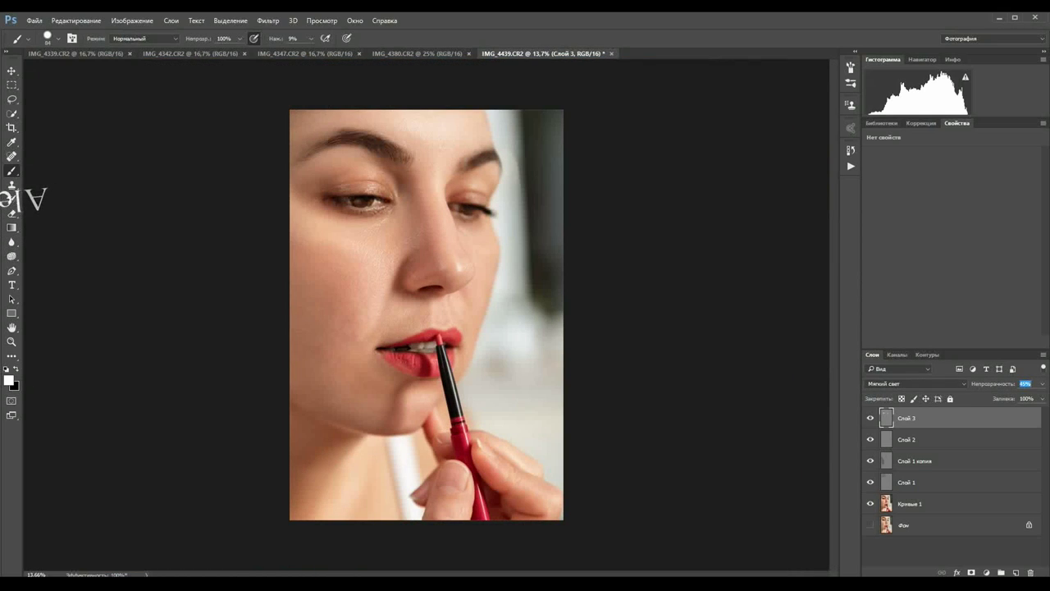
scroll(426, 314, down, 2)
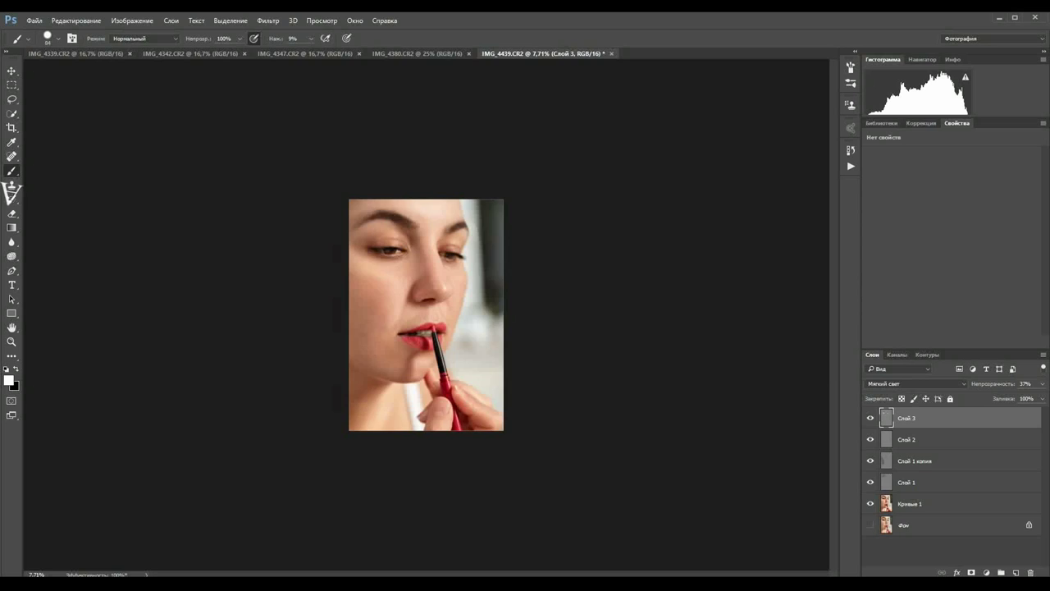
scroll(427, 335, up, 4)
scroll(427, 335, up, 1)
scroll(427, 335, up, 3)
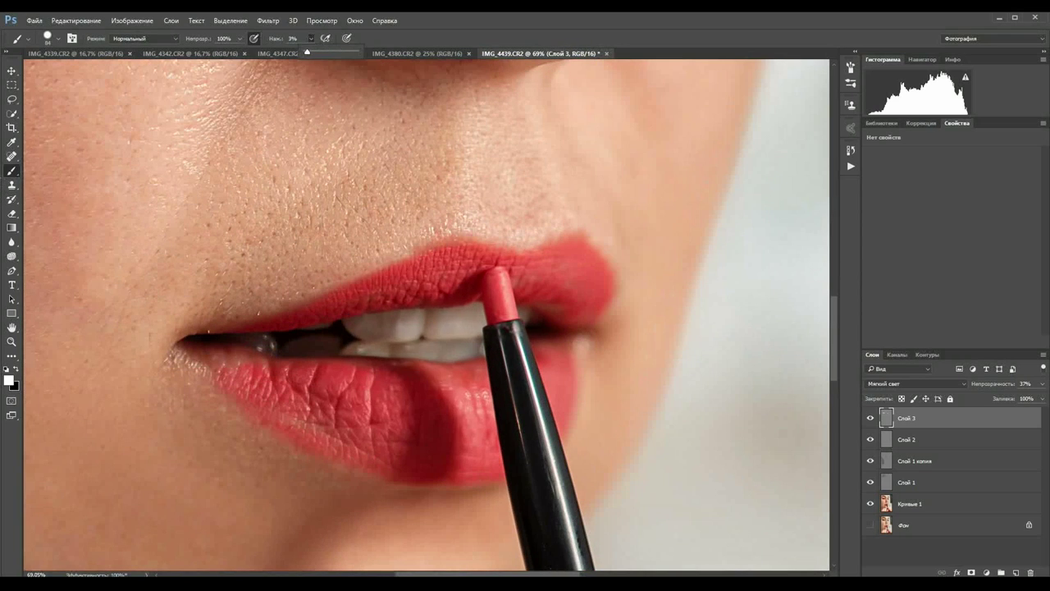
key(Return)
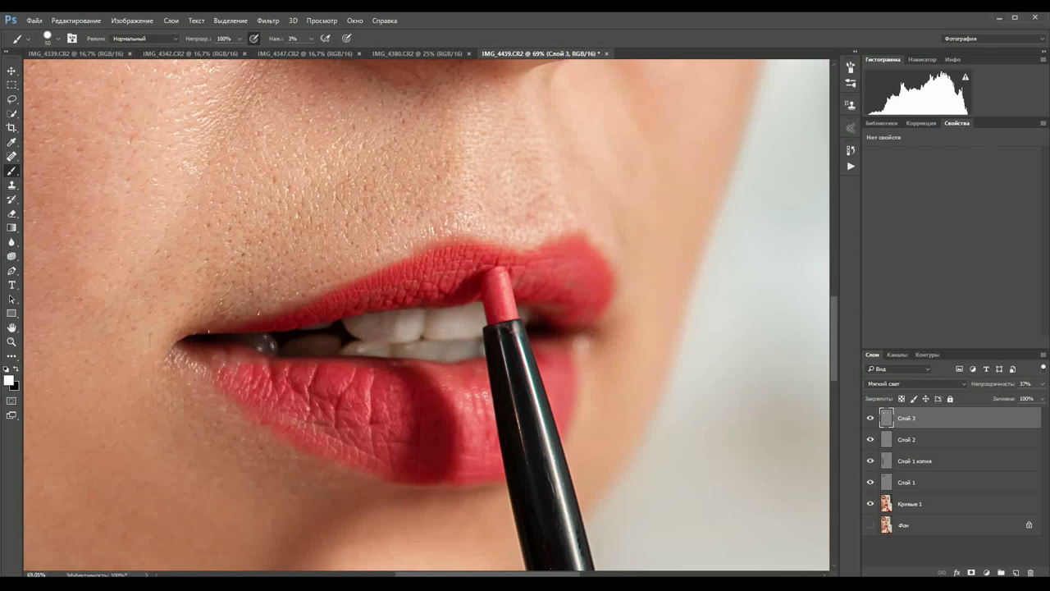
scroll(496, 328, down, 1)
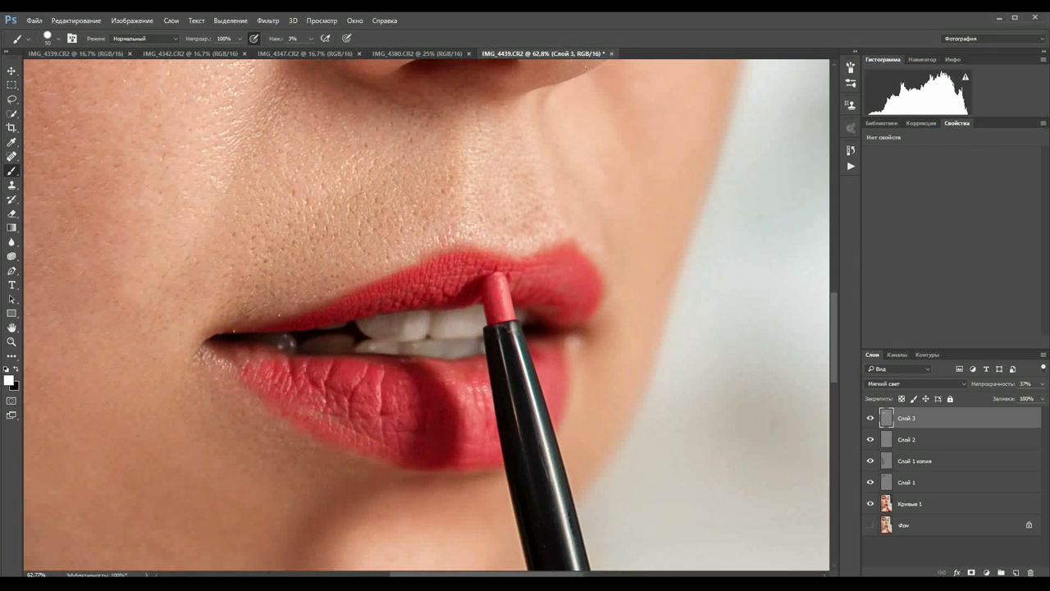
key(ctrl+0)
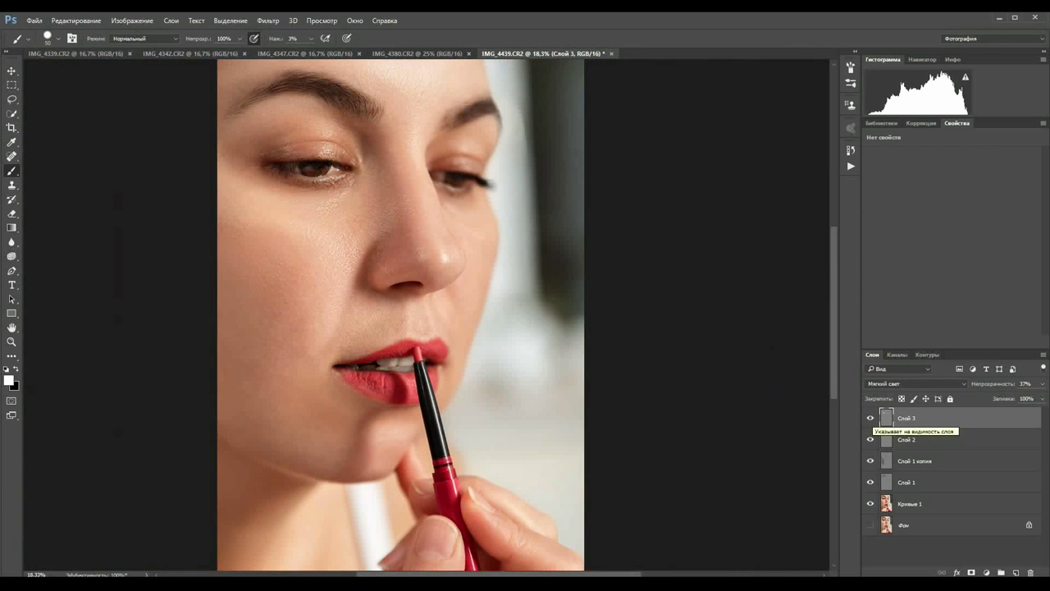
- Add Слой 4 filled with 50% gray in Soft Light blend mode
click(1016, 573)
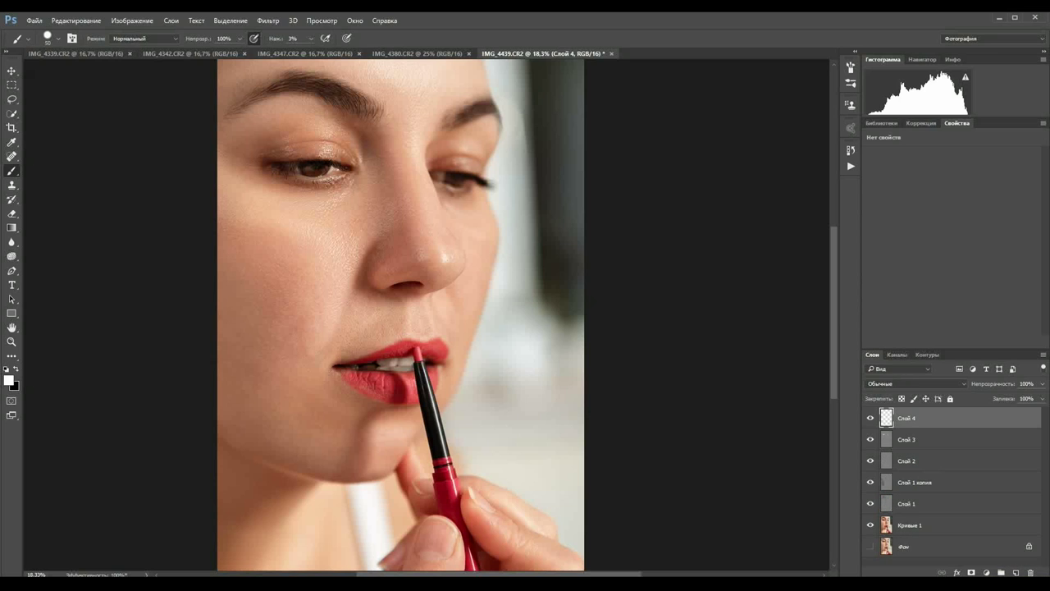
key(shift+F5)
key(Return)
click(917, 383)
click(911, 466)
scroll(395, 380, up, 5)
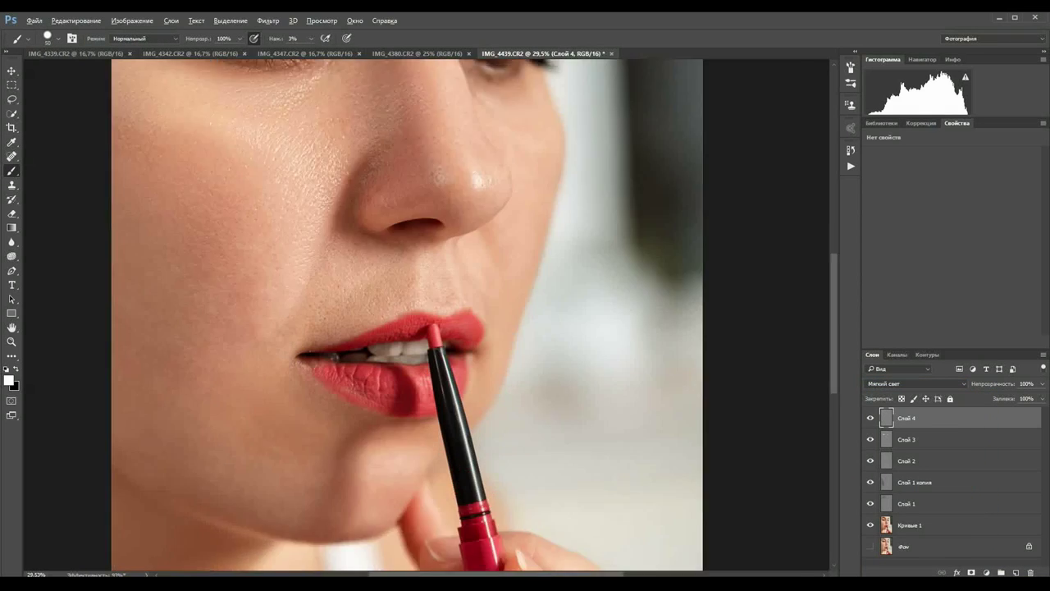
scroll(382, 508, up, 8)
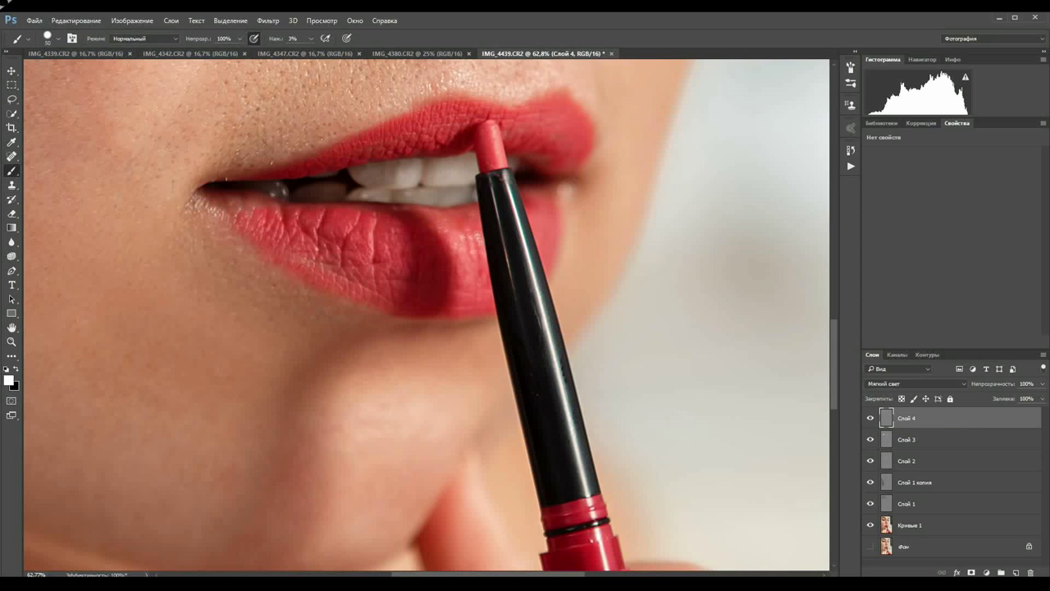
- Shrink the painting brush down to 18 px
right_click(397, 228)
key(Return)
right_click(348, 233)
key(Return)
scroll(618, 311, down, 10)
scroll(619, 311, down, 5)
- Add a Hue/Saturation adjustment layer with saturation +13 and check its mask
click(986, 573)
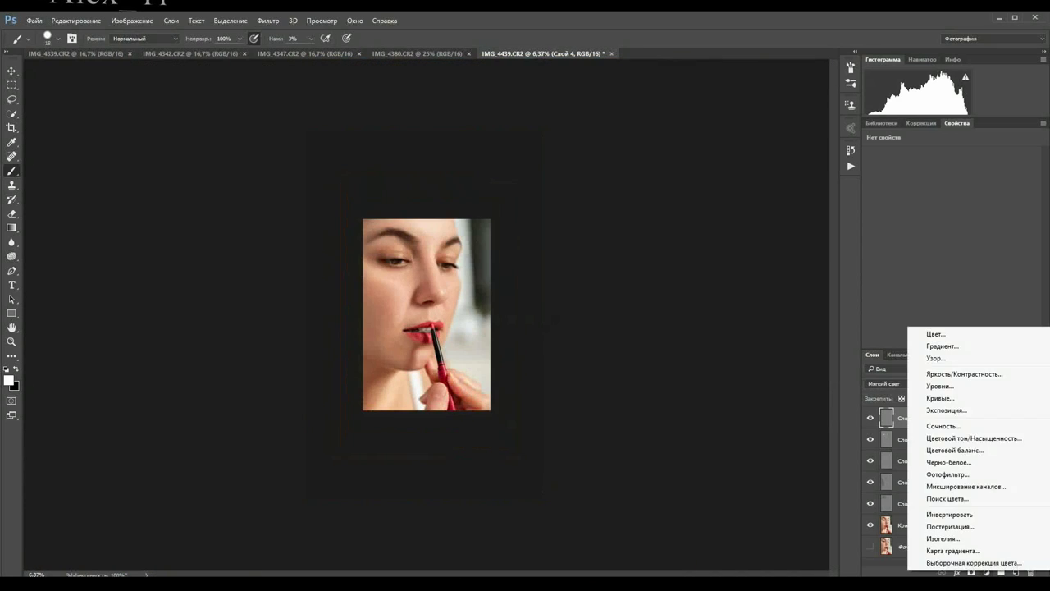
click(974, 438)
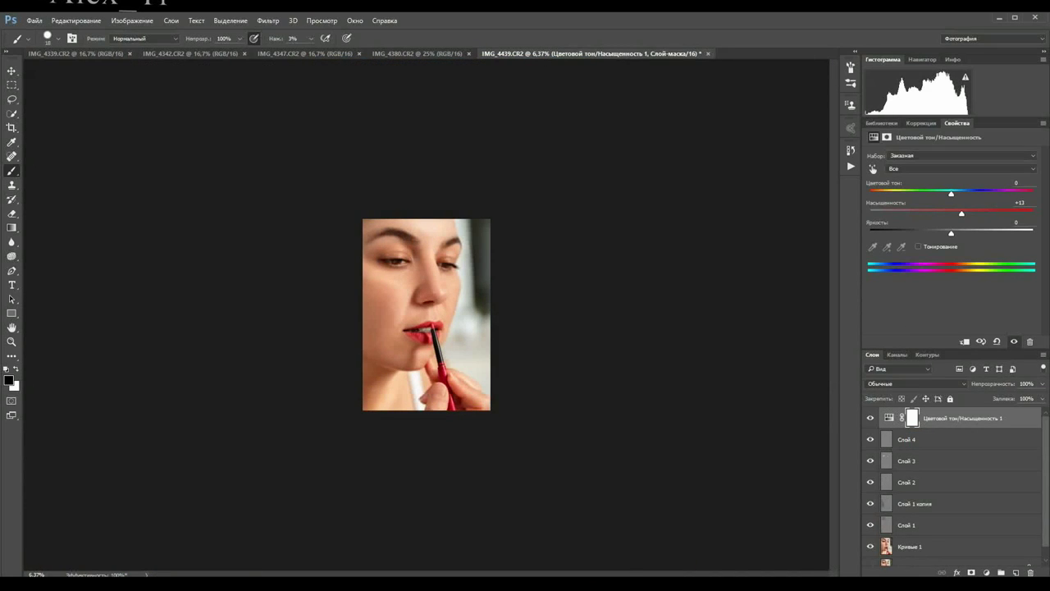
scroll(424, 313, up, 7)
click(887, 137)
right_click(352, 181)
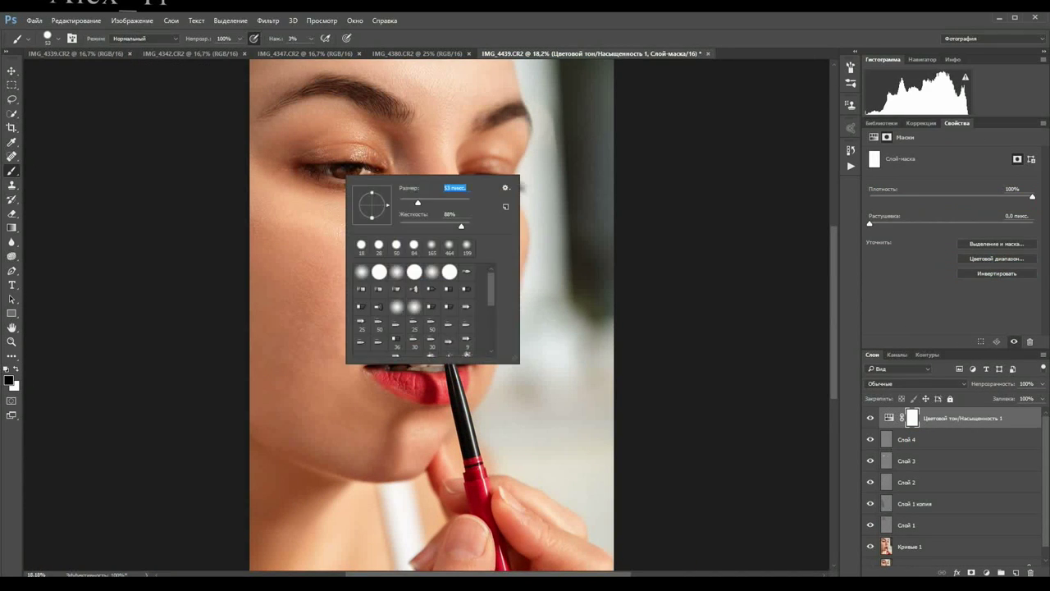
key(Escape)
- Merge all visible retouching layers with Layer > Merge Visible
scroll(373, 196, up, 5)
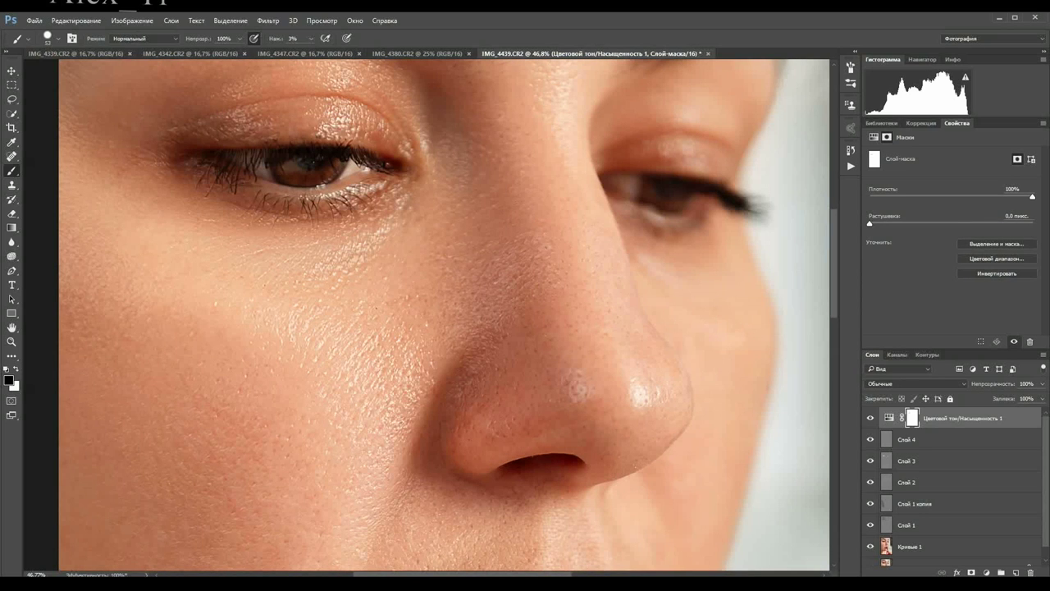
scroll(403, 273, down, 8)
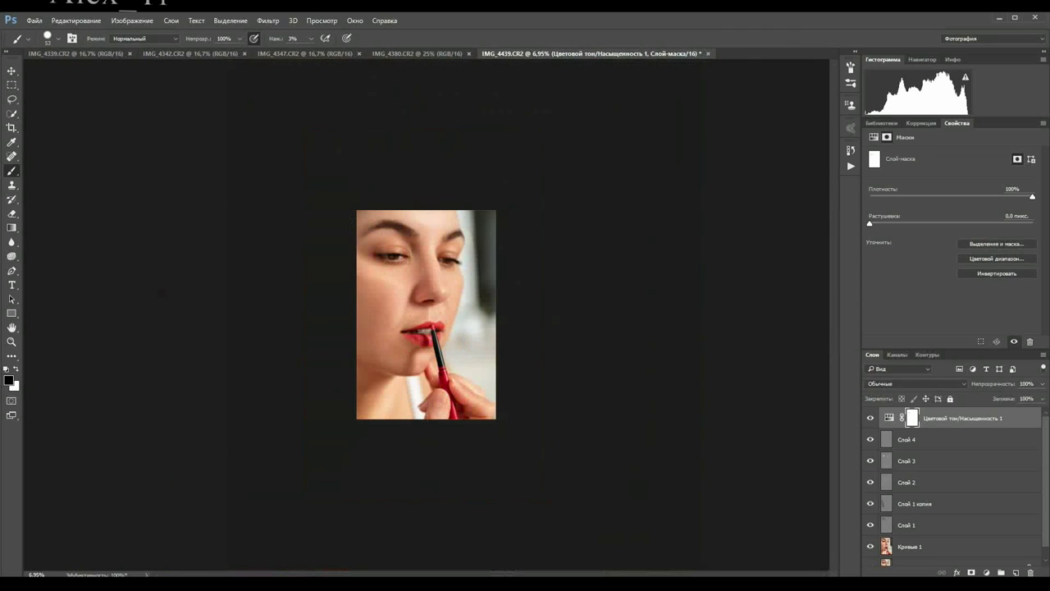
scroll(425, 314, up, 3)
click(170, 20)
click(205, 406)
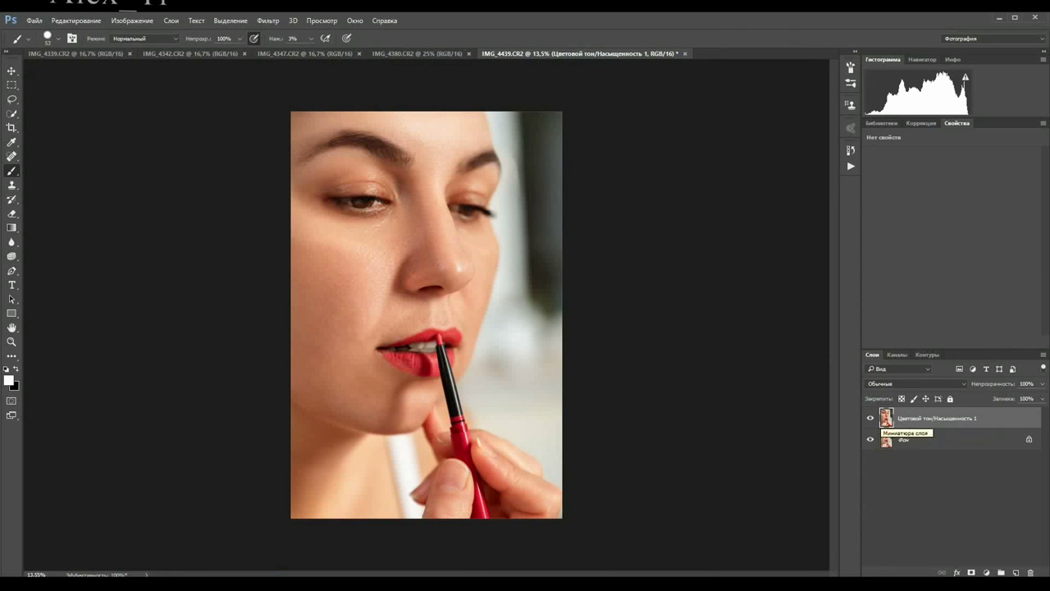
- Add Selective Color on Reds (Cyan −16, Yellow +7, Black +1), merge visible, and duplicate the result
click(987, 572)
click(951, 565)
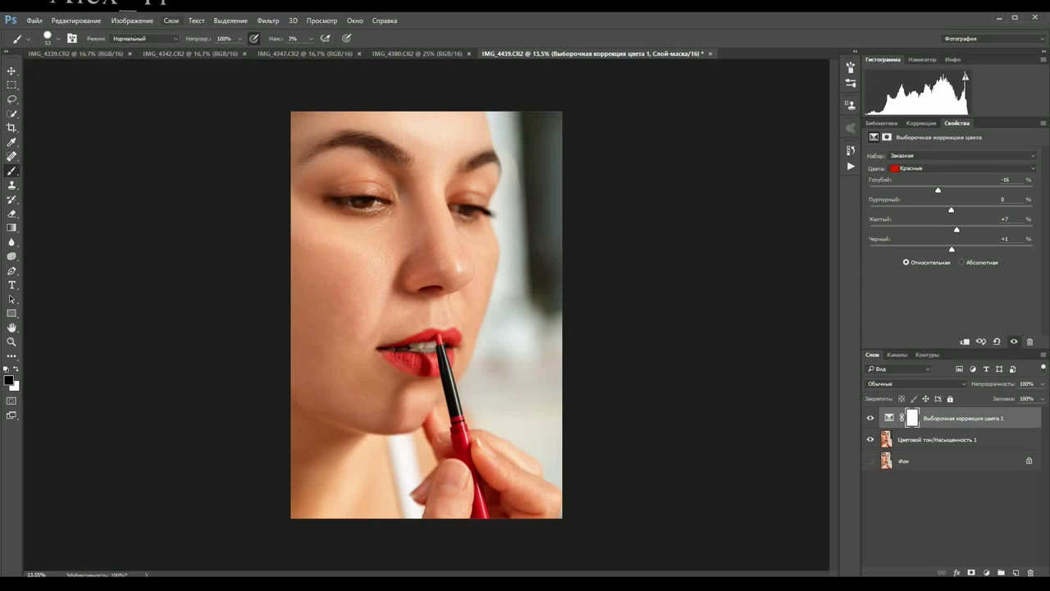
click(170, 20)
click(205, 394)
key(ctrl+j)
- Apply Smart Sharpen with 1.8 px radius and 10% noise reduction to the top copy
click(268, 20)
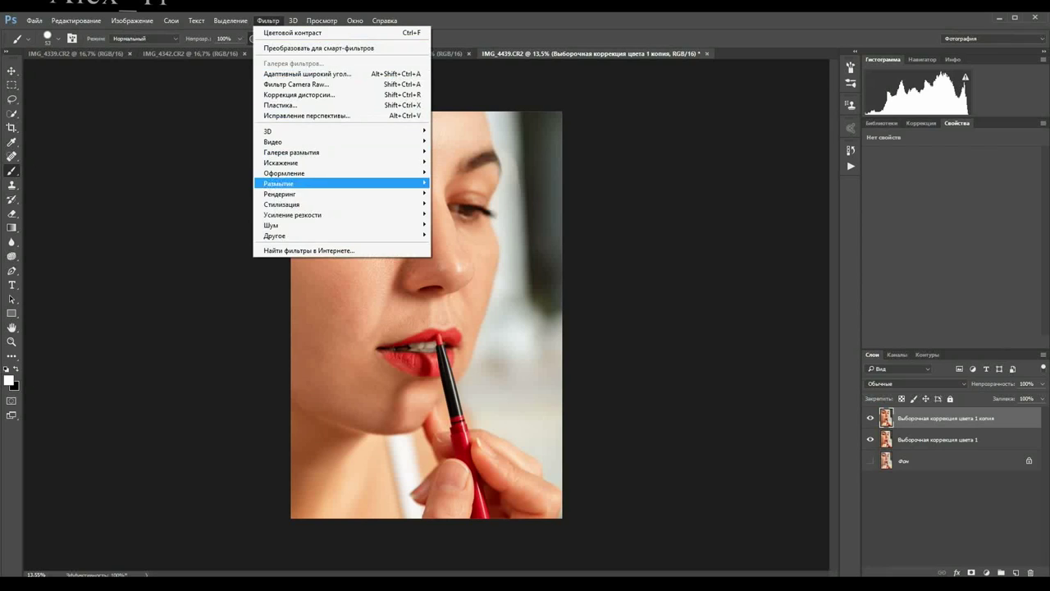
click(468, 265)
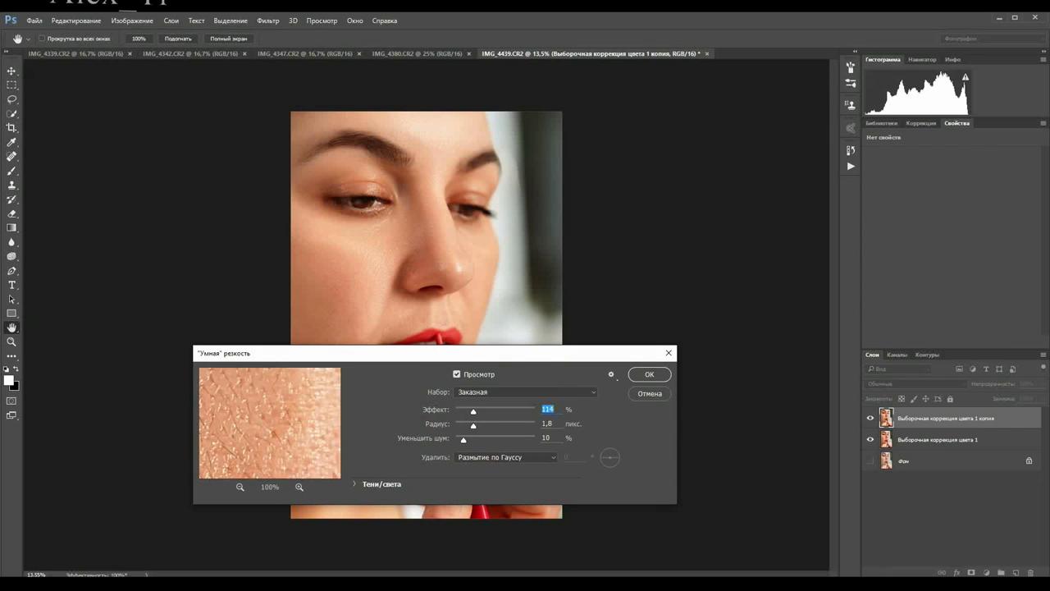
key(Return)
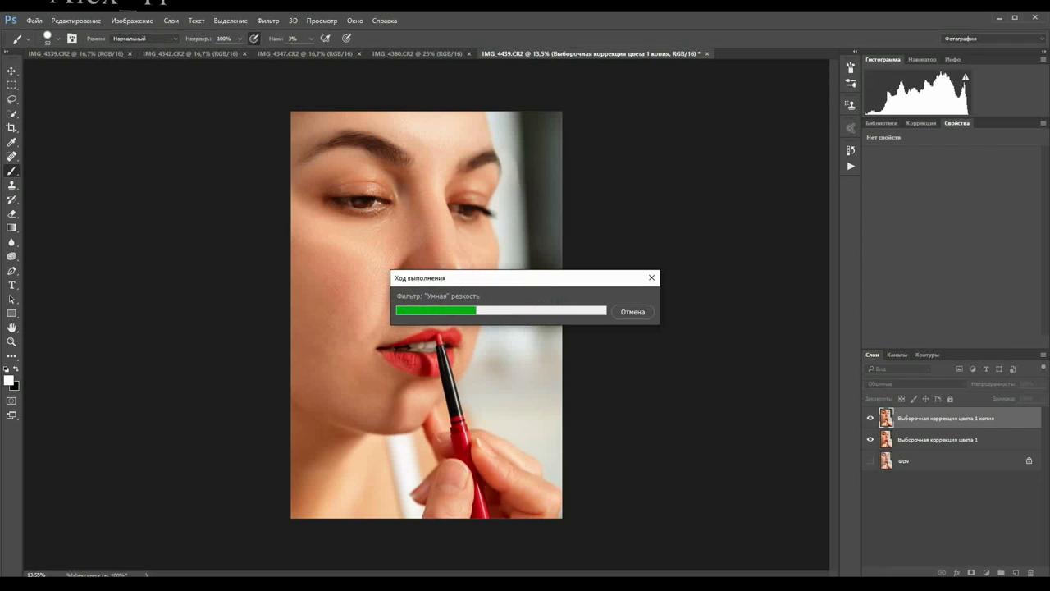
scroll(408, 272, up, 3)
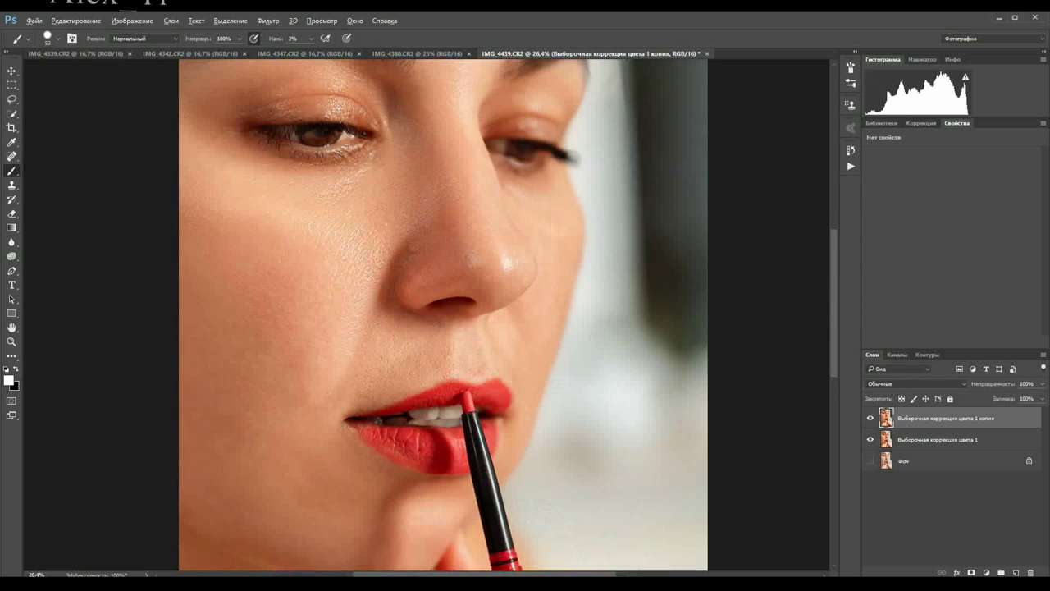
scroll(343, 320, up, 5)
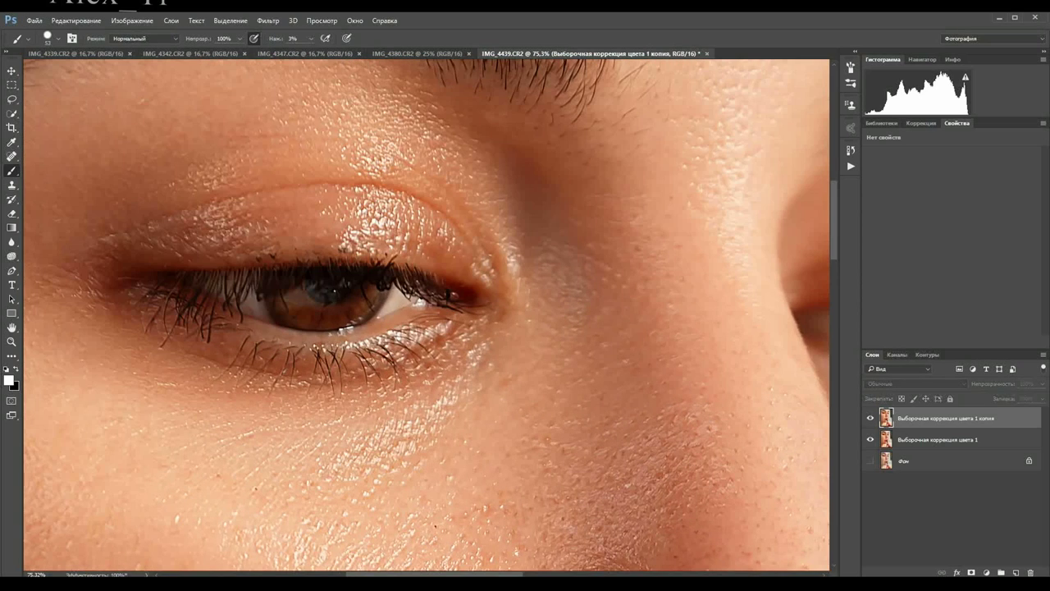
scroll(427, 314, down, 10)
- Merge the sharpened layer down and toggle its visibility to compare before and after
click(171, 21)
click(213, 403)
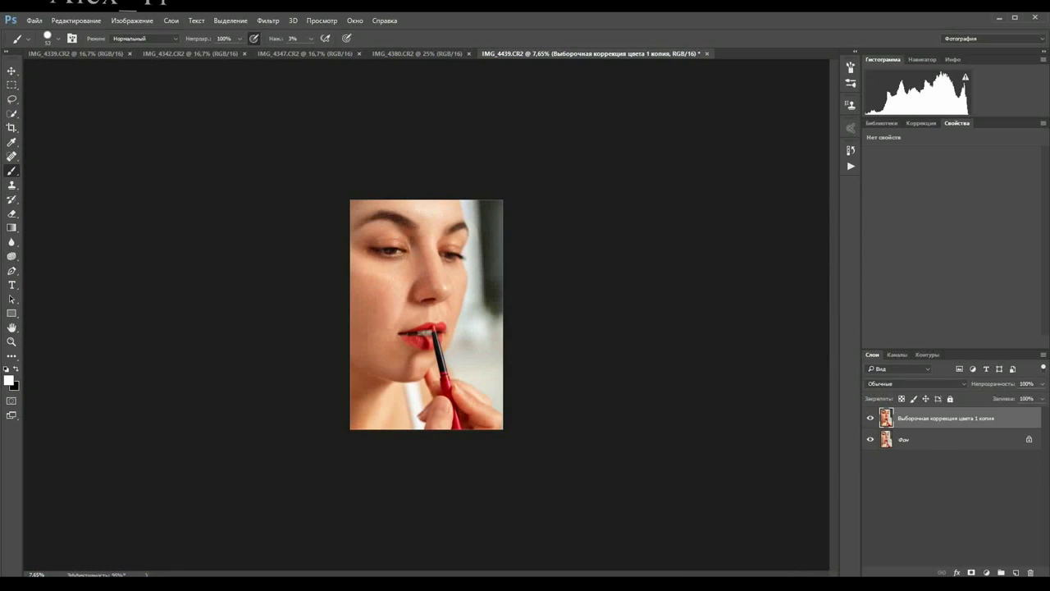
click(870, 418)
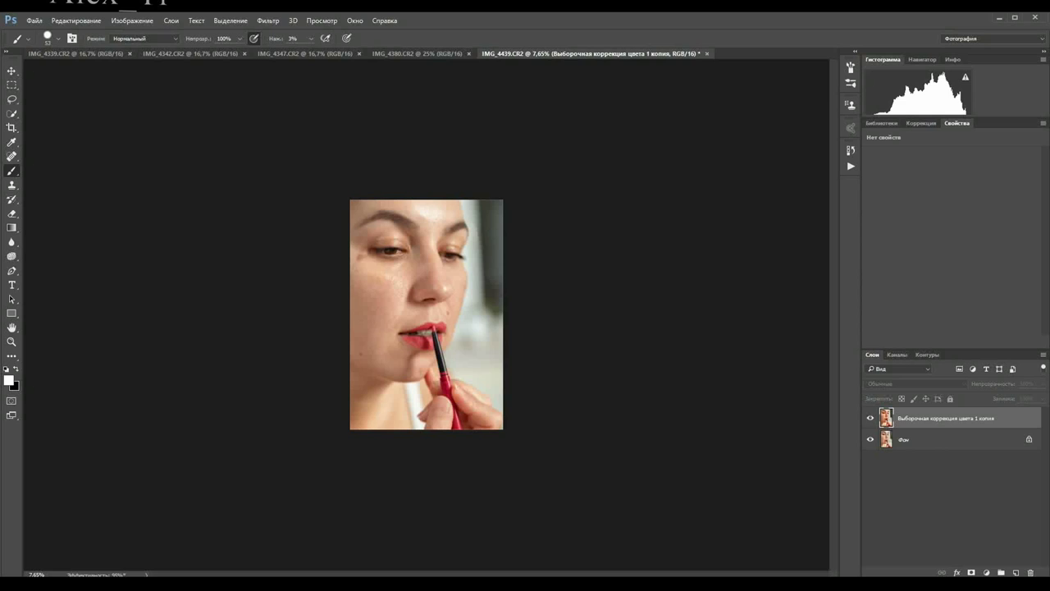